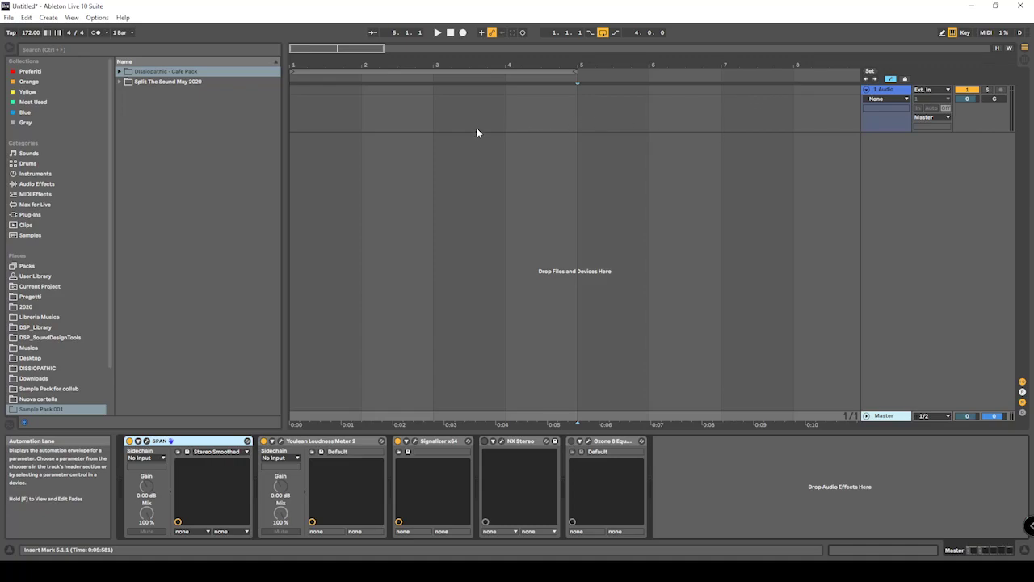
- Load the VST version of Vital onto a new MIDI track and move its window clear of the browser
{"action": "left_click", "coordinate": [33, 214]}
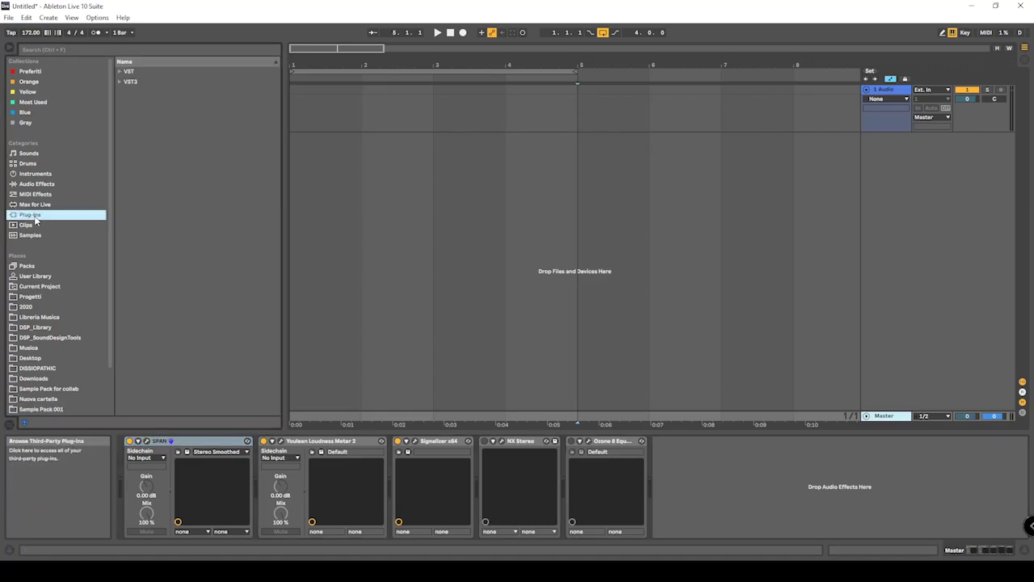
{"action": "left_click", "coordinate": [119, 71]}
{"action": "left_click", "coordinate": [125, 184]}
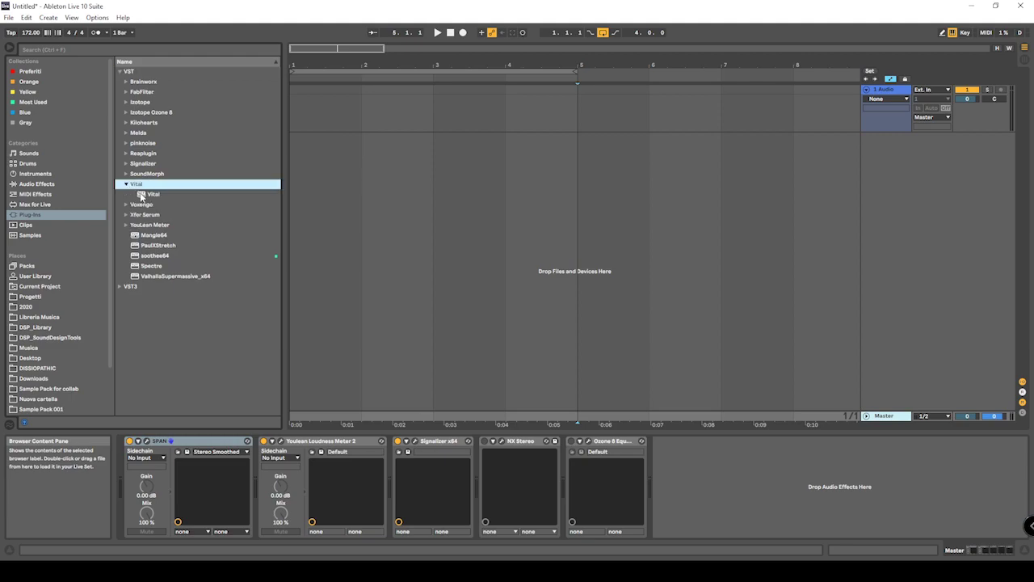
{"action": "left_click", "coordinate": [142, 195]}
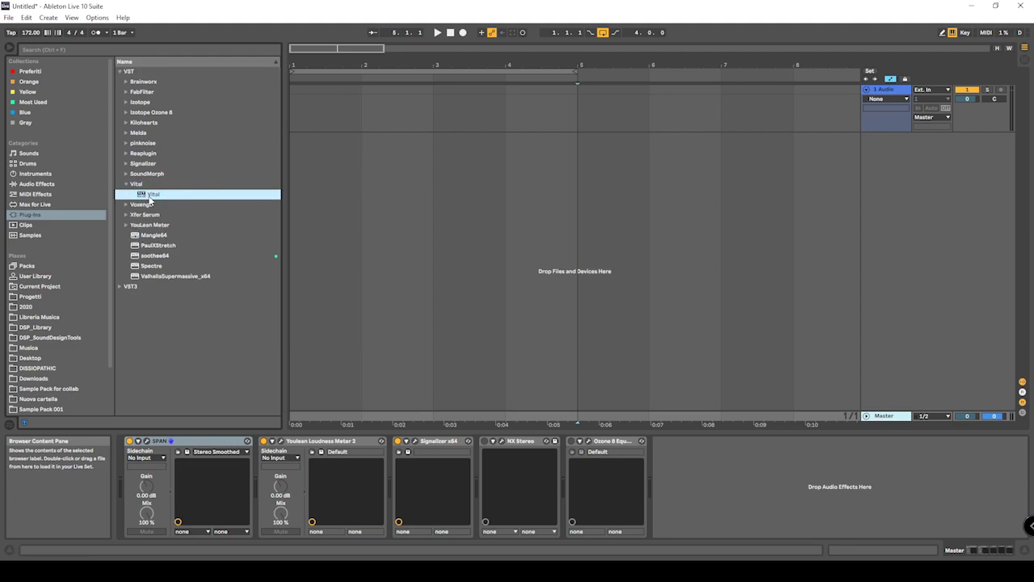
{"action": "left_click_drag", "start_coordinate": [149, 201], "coordinate": [361, 194]}
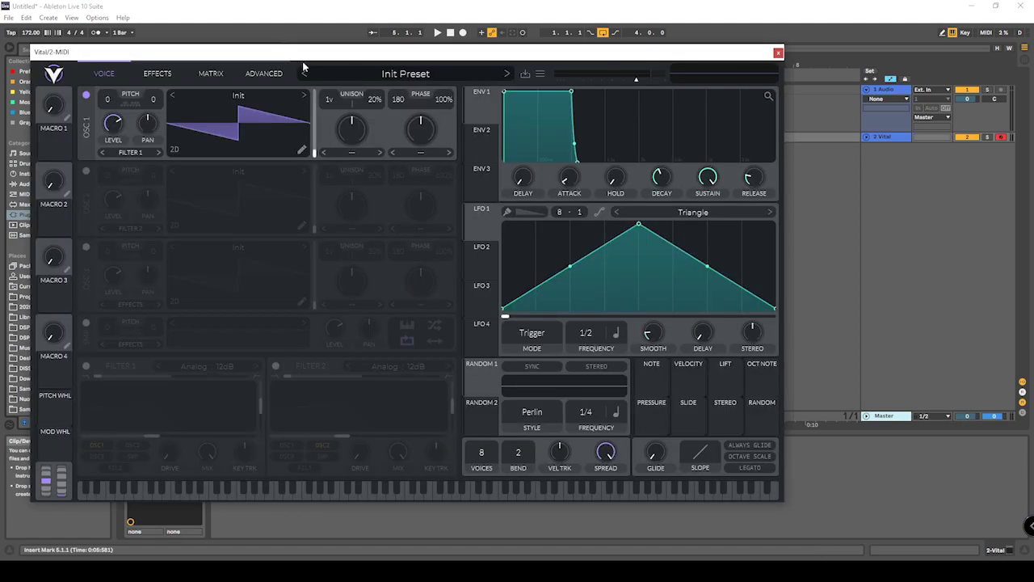
{"action": "left_click_drag", "start_coordinate": [322, 57], "coordinate": [474, 45]}
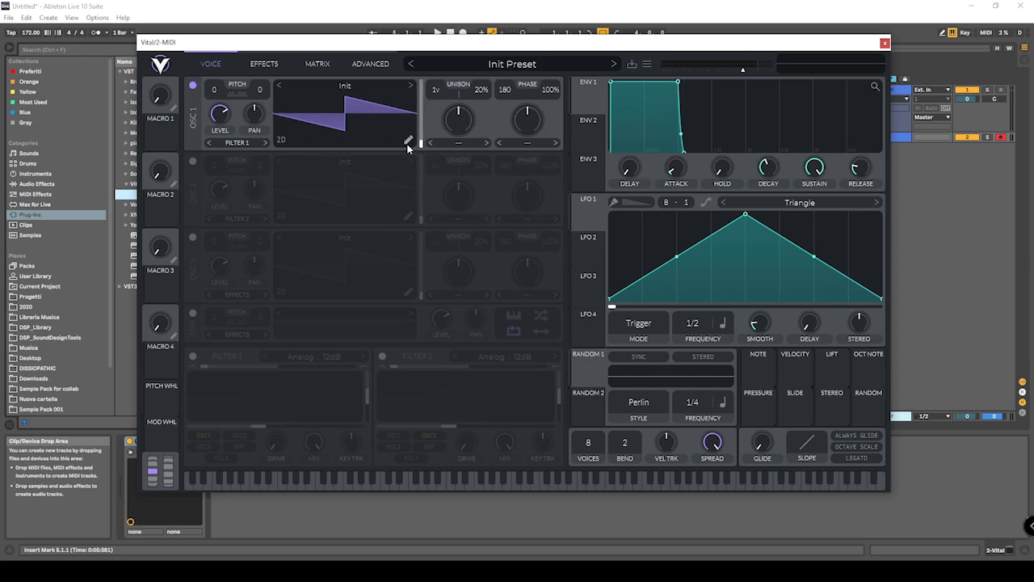
- Load the Basic Shapes wavetable into oscillator 1 and set its phase randomization to 0%
{"action": "left_click", "coordinate": [345, 88]}
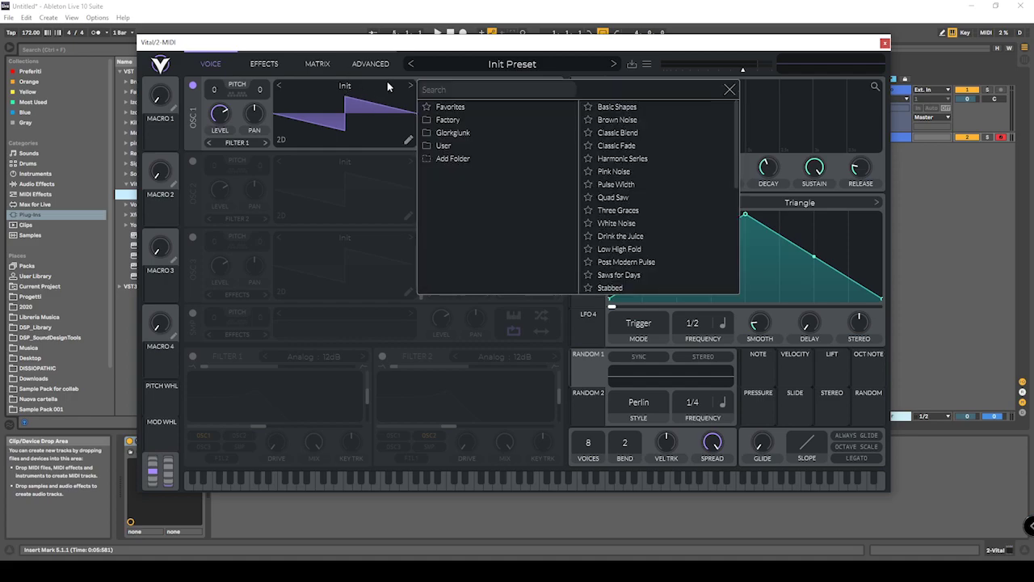
{"action": "left_click", "coordinate": [618, 108]}
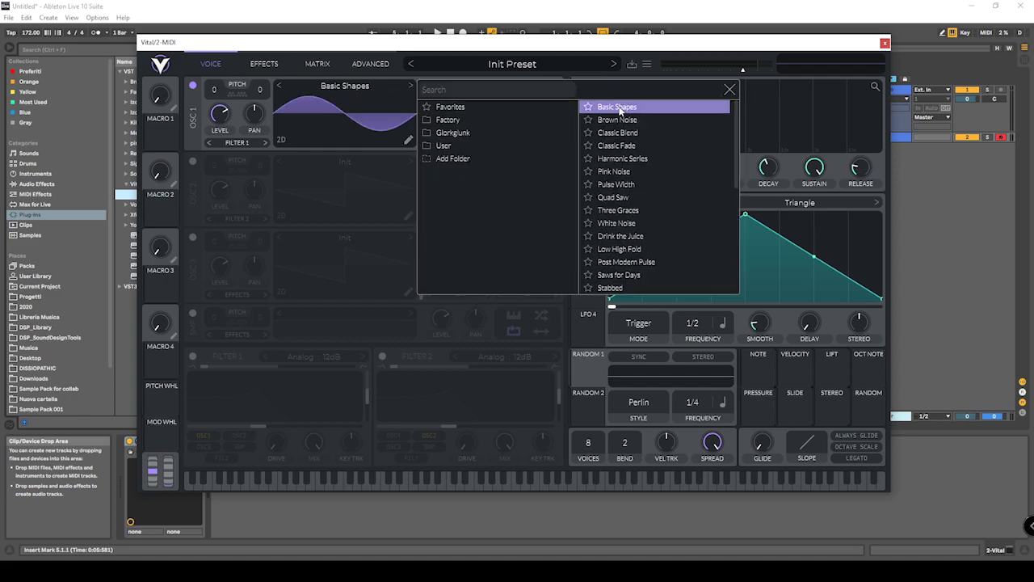
{"action": "left_click", "coordinate": [729, 91]}
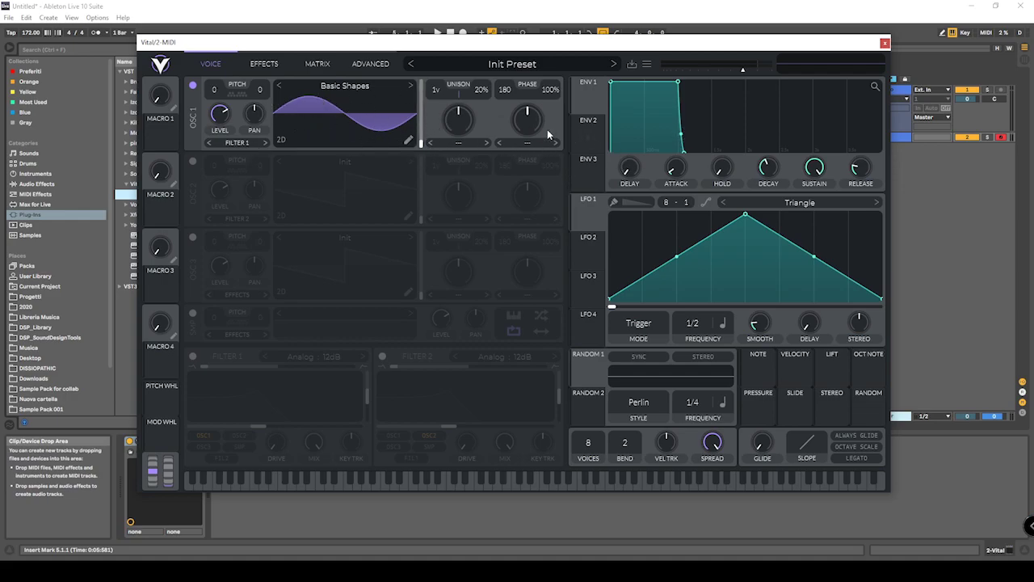
{"action": "left_click_drag", "start_coordinate": [556, 93], "coordinate": [554, 220]}
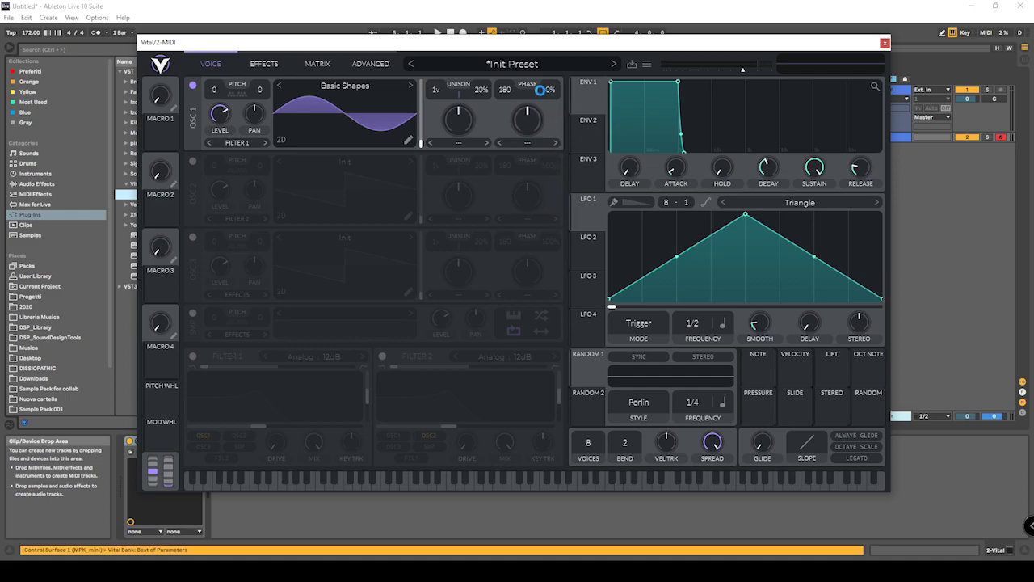
{"action": "left_click_drag", "start_coordinate": [419, 42], "coordinate": [406, 42]}
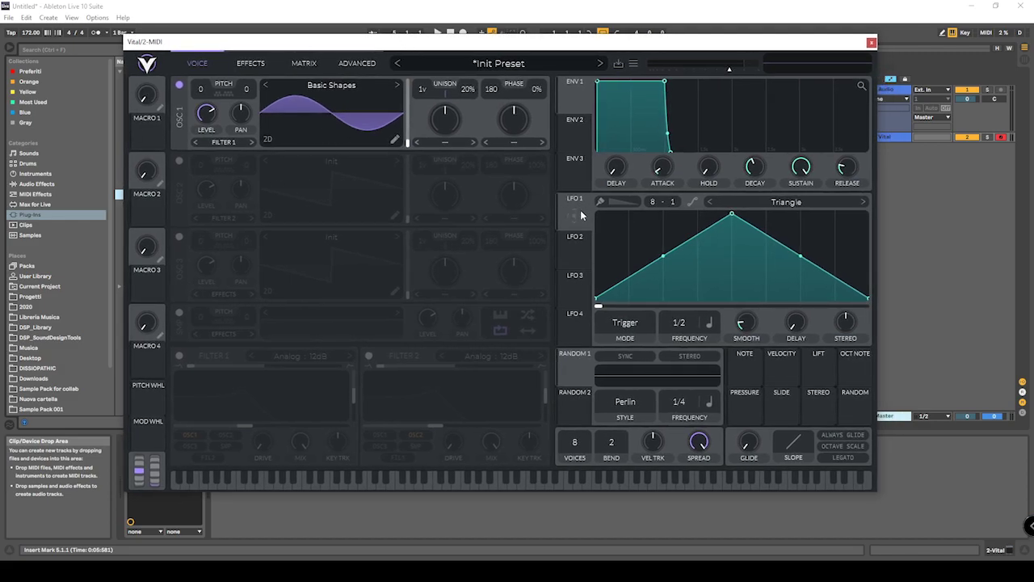
- Modulate oscillator 1's level from zero with LFO 1, shaping the LFO curve as a very short attack and smooth decay to zero
{"action": "left_click_drag", "start_coordinate": [214, 117], "coordinate": [203, 204]}
{"action": "left_click_drag", "start_coordinate": [575, 214], "coordinate": [206, 141]}
{"action": "left_click_drag", "start_coordinate": [732, 215], "coordinate": [629, 213]}
{"action": "double_click", "coordinate": [633, 227]}
{"action": "left_click_drag", "start_coordinate": [776, 349], "coordinate": [776, 358]}
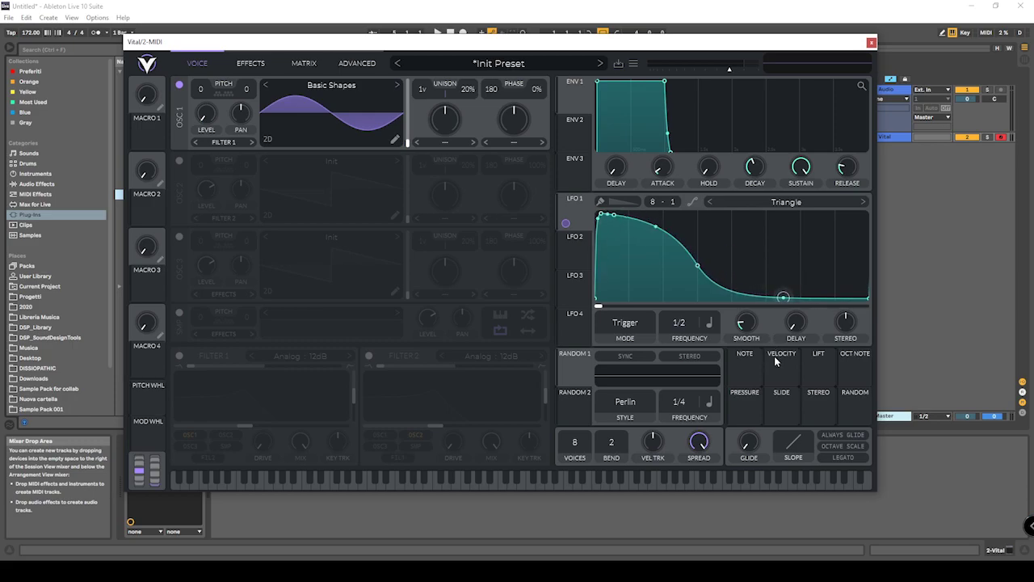
{"action": "left_click", "coordinate": [698, 266]}
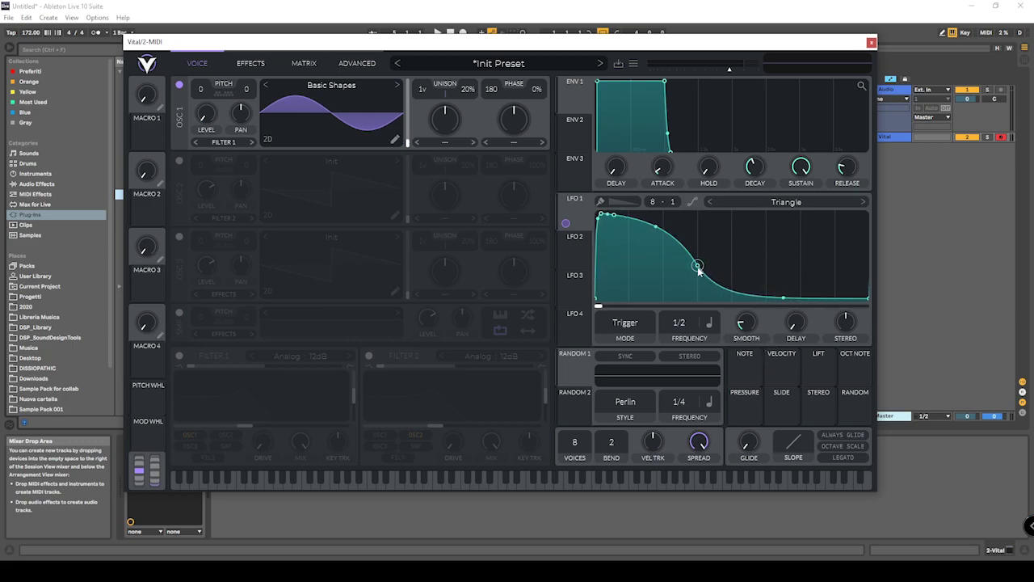
- Set LFO 1 to Envelope mode with its frequency in seconds and reduce its smoothing
{"action": "left_click", "coordinate": [708, 326]}
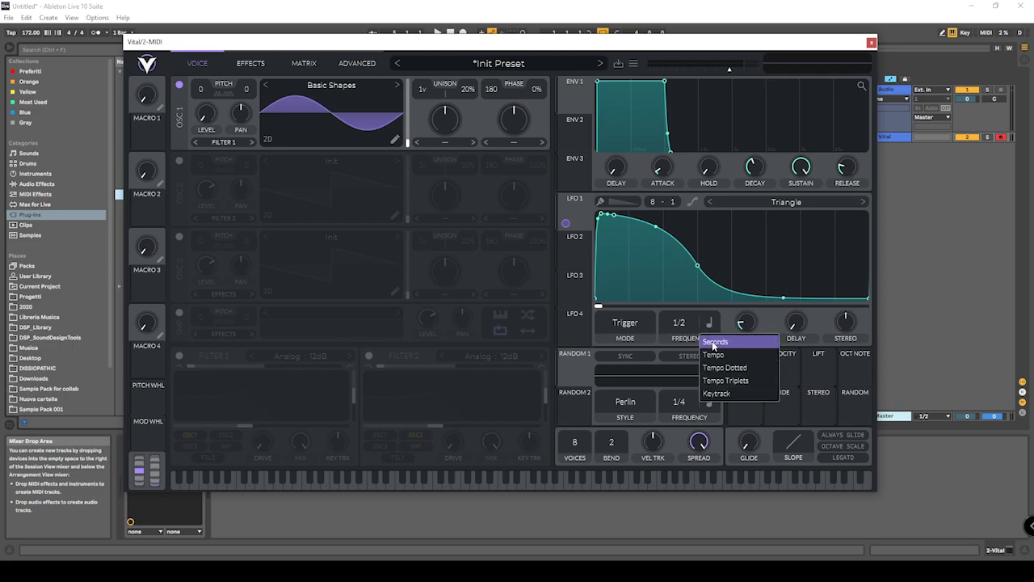
{"action": "left_click", "coordinate": [716, 342]}
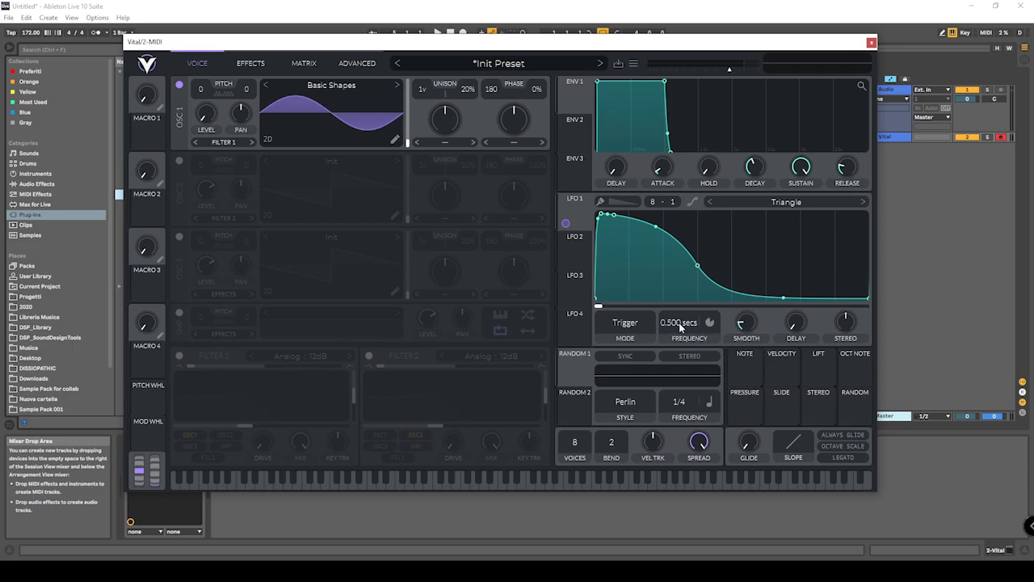
{"action": "left_click", "coordinate": [626, 323]}
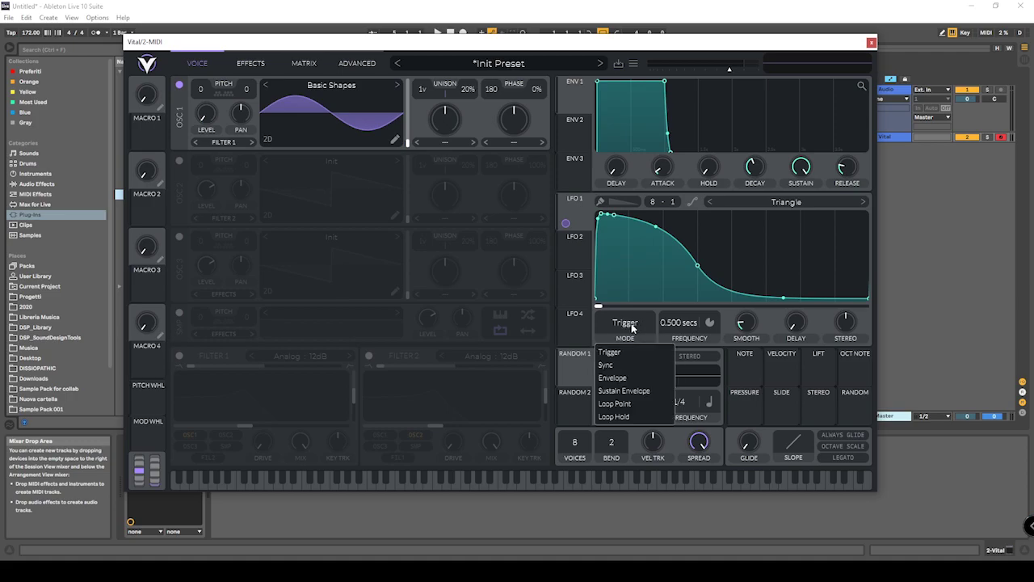
{"action": "left_click", "coordinate": [623, 376]}
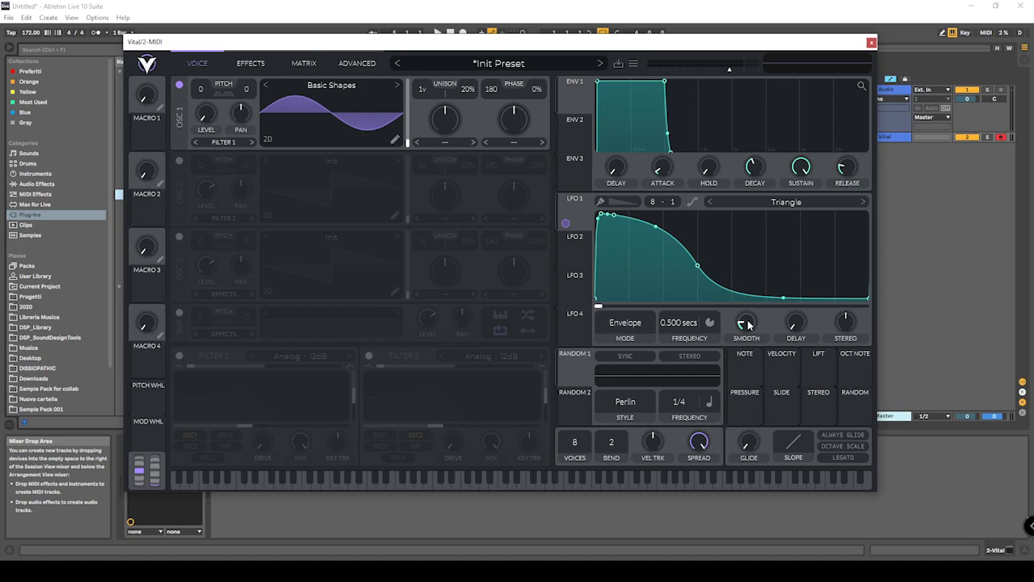
{"action": "left_click_drag", "start_coordinate": [748, 325], "coordinate": [748, 340]}
{"action": "key", "text": "d"}
- Assign LFO 2 to oscillator 1's pitch, transposed to -19, and shape its curve as a steep drop followed by a low tail
{"action": "left_click", "coordinate": [576, 238]}
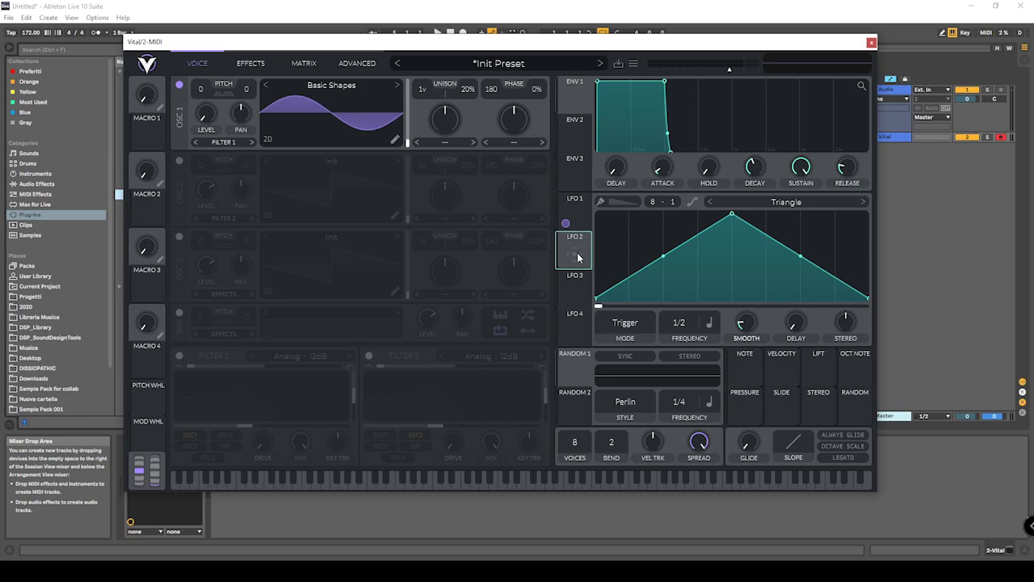
{"action": "left_click_drag", "start_coordinate": [578, 257], "coordinate": [202, 173]}
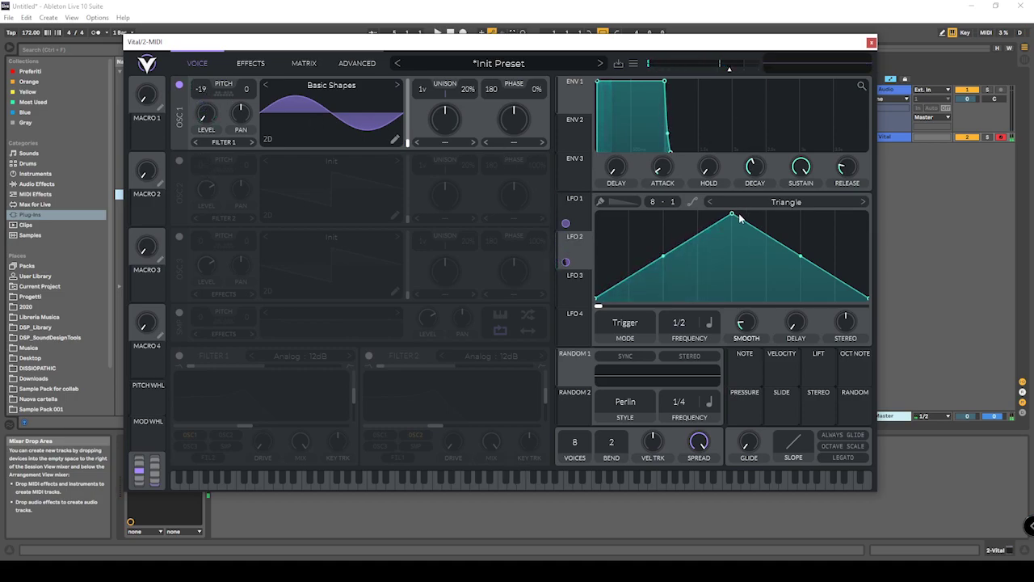
{"action": "left_click_drag", "start_coordinate": [732, 214], "coordinate": [655, 285]}
{"action": "double_click", "coordinate": [611, 216]}
{"action": "double_click", "coordinate": [664, 231]}
{"action": "left_click_drag", "start_coordinate": [633, 249], "coordinate": [679, 272]}
{"action": "left_click_drag", "start_coordinate": [775, 286], "coordinate": [776, 279]}
{"action": "left_click_drag", "start_coordinate": [682, 273], "coordinate": [663, 281]}
- Set LFO 2 to Envelope mode with its frequency in seconds at 0.043 secs
{"action": "left_click", "coordinate": [622, 324]}
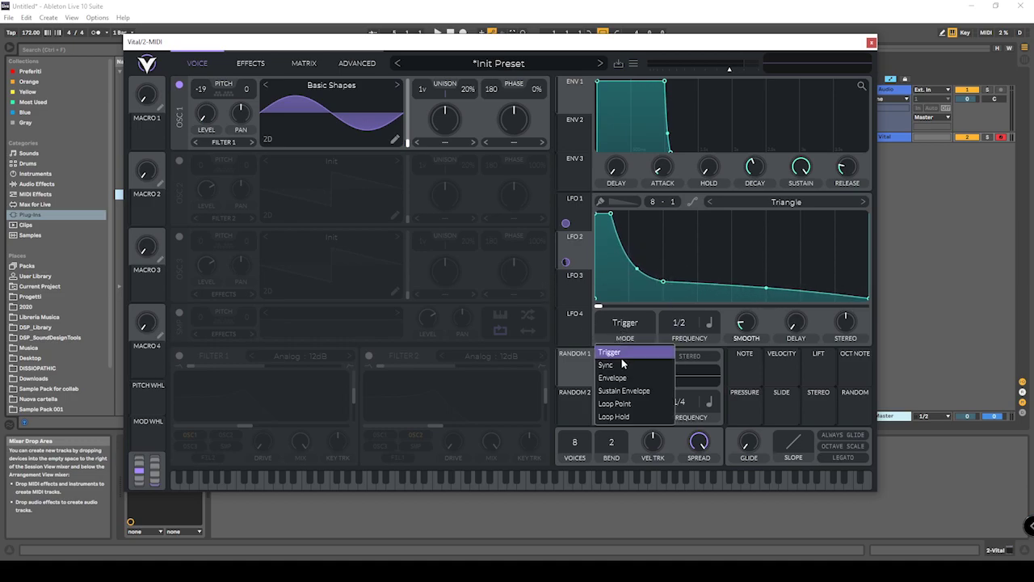
{"action": "left_click", "coordinate": [616, 377]}
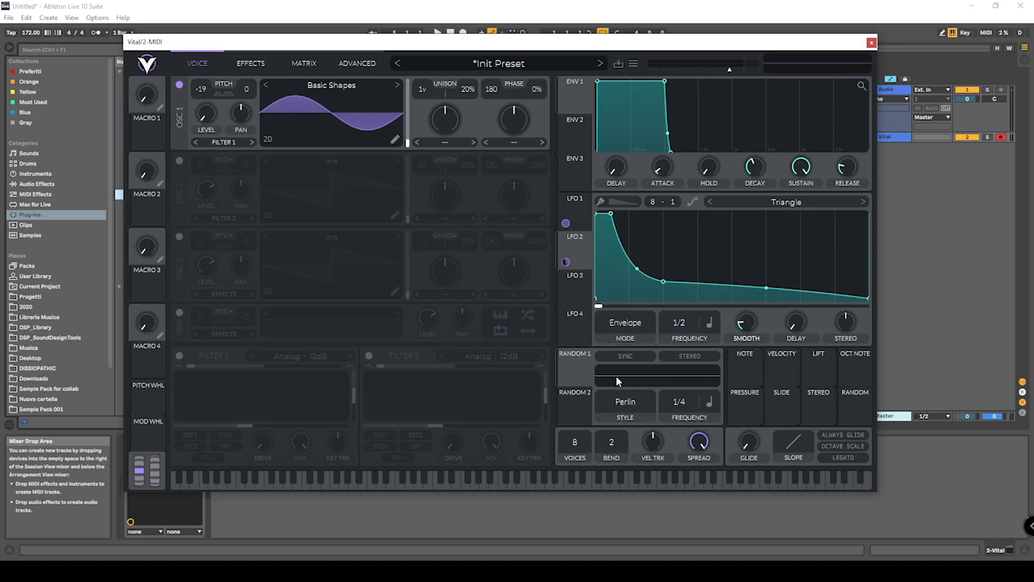
{"action": "left_click", "coordinate": [711, 325]}
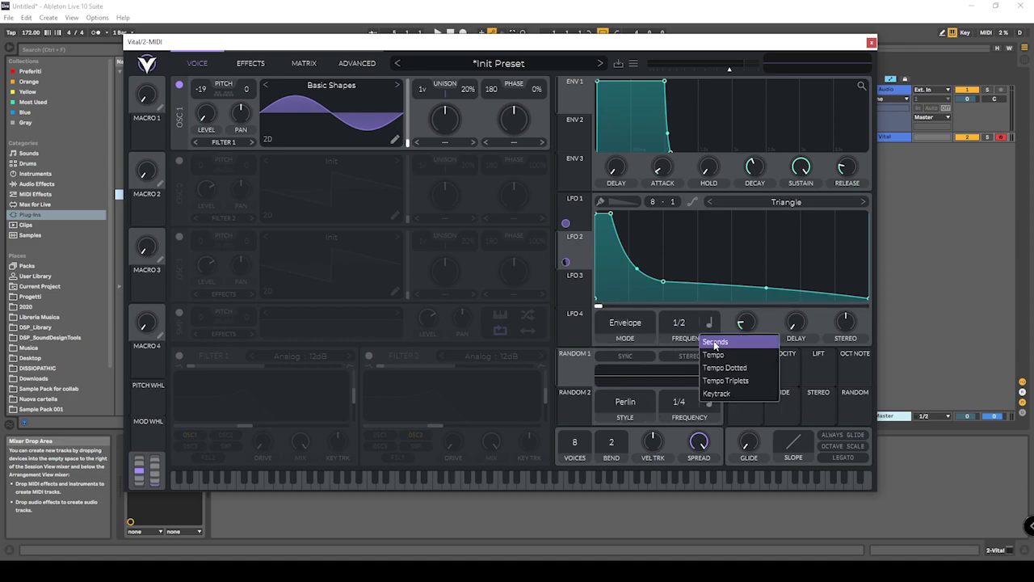
{"action": "left_click", "coordinate": [718, 343]}
{"action": "left_click_drag", "start_coordinate": [676, 324], "coordinate": [677, 308]}
{"action": "scroll", "coordinate": [677, 313], "scroll_direction": "up", "scroll_amount": 2}
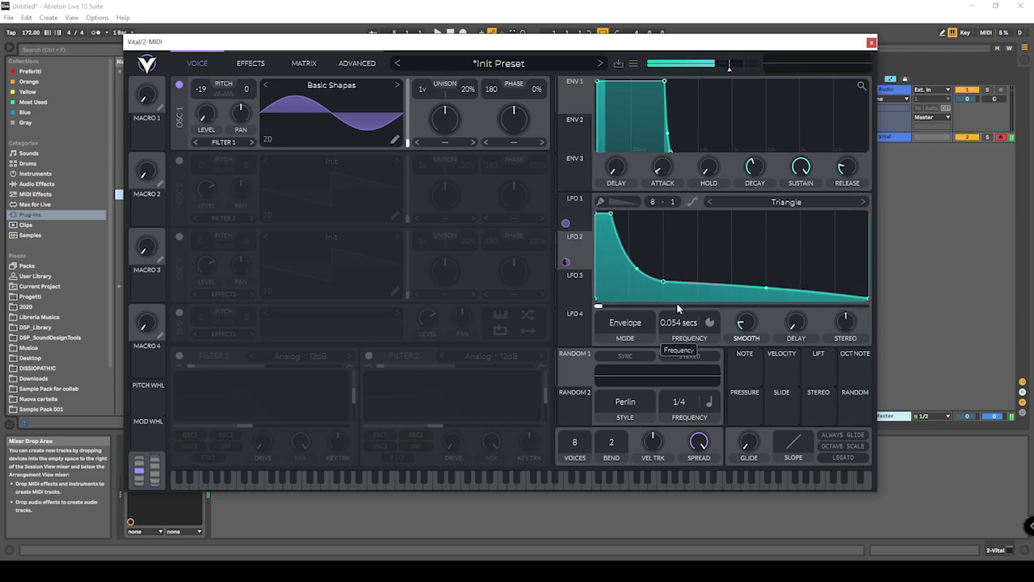
{"action": "scroll", "coordinate": [677, 311], "scroll_direction": "down", "scroll_amount": 2}
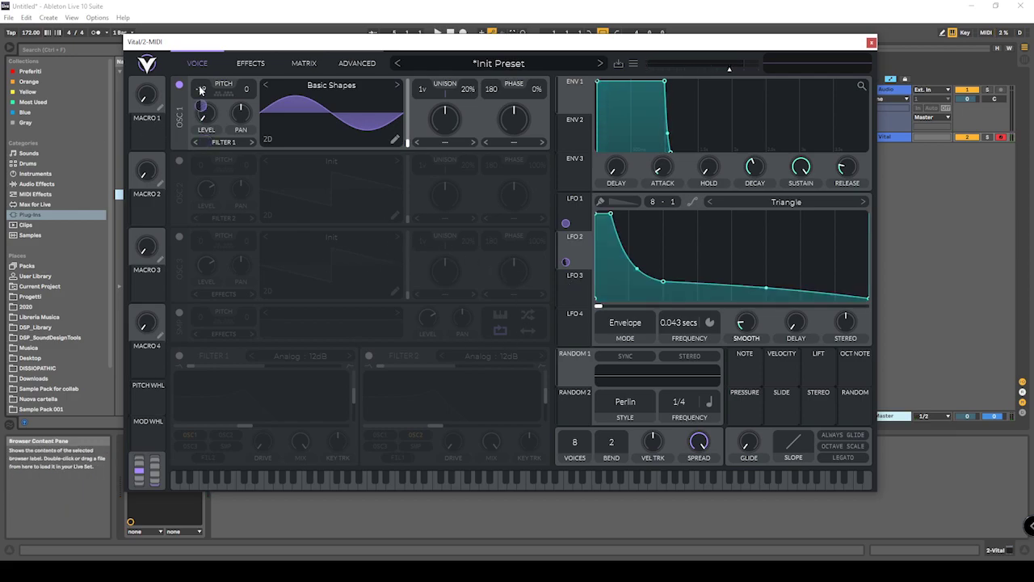
- Transpose oscillator 1 to -39 and fine-tune LFO 2 with a more gradual drop and a frequency of 0.054 secs
{"action": "left_click_drag", "start_coordinate": [200, 90], "coordinate": [211, 151]}
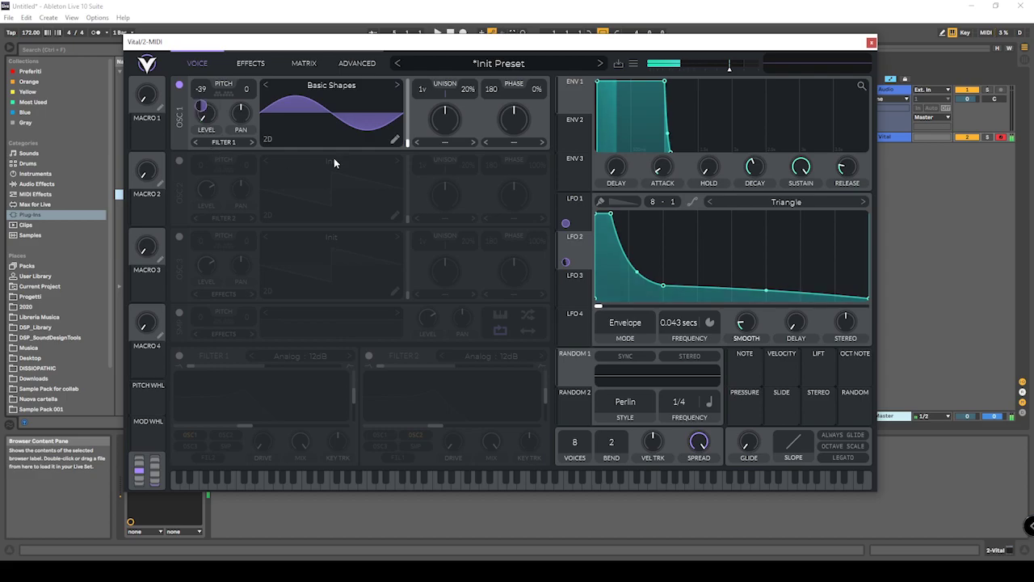
{"action": "left_click_drag", "start_coordinate": [662, 285], "coordinate": [663, 281]}
{"action": "left_click_drag", "start_coordinate": [611, 216], "coordinate": [610, 219]}
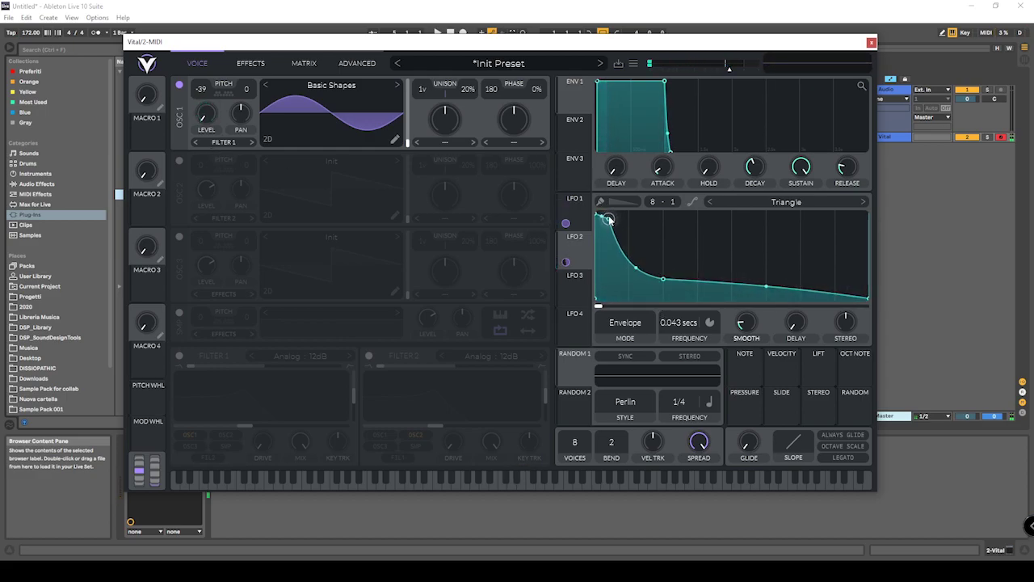
{"action": "mouse_move", "coordinate": [663, 278]}
{"action": "left_mouse_down"}
{"action": "mouse_move", "coordinate": [699, 280]}
{"action": "mouse_move", "coordinate": [665, 286]}
{"action": "left_mouse_up"}
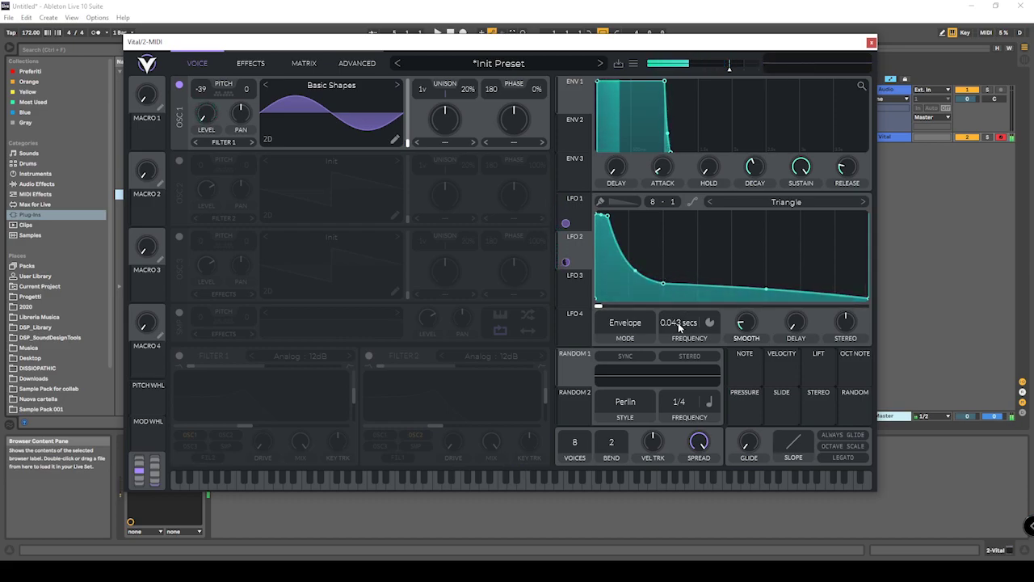
{"action": "left_click_drag", "start_coordinate": [677, 323], "coordinate": [679, 344]}
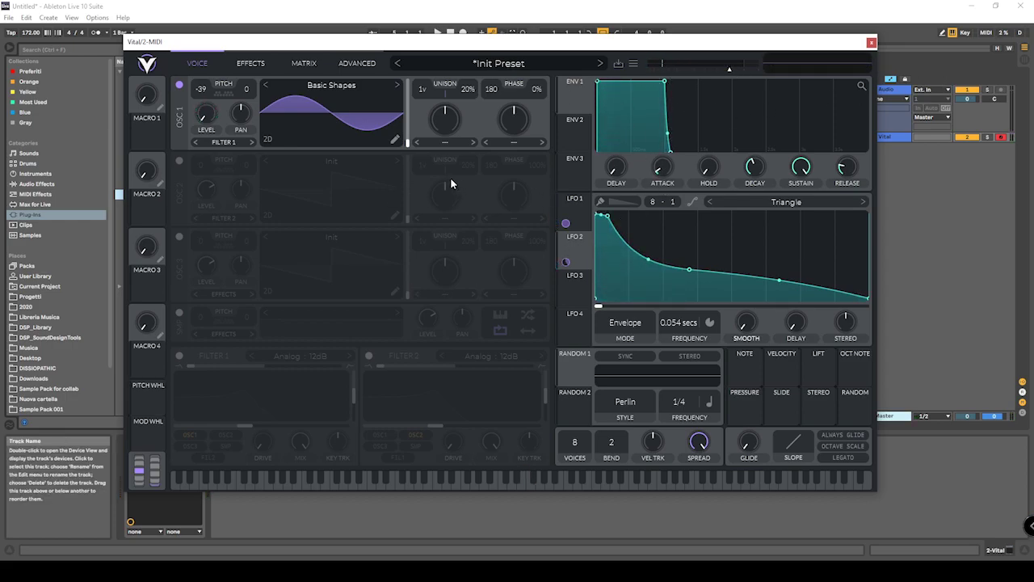
- Enable the sample oscillator and load the White Noise sample into it
{"action": "left_click", "coordinate": [179, 313]}
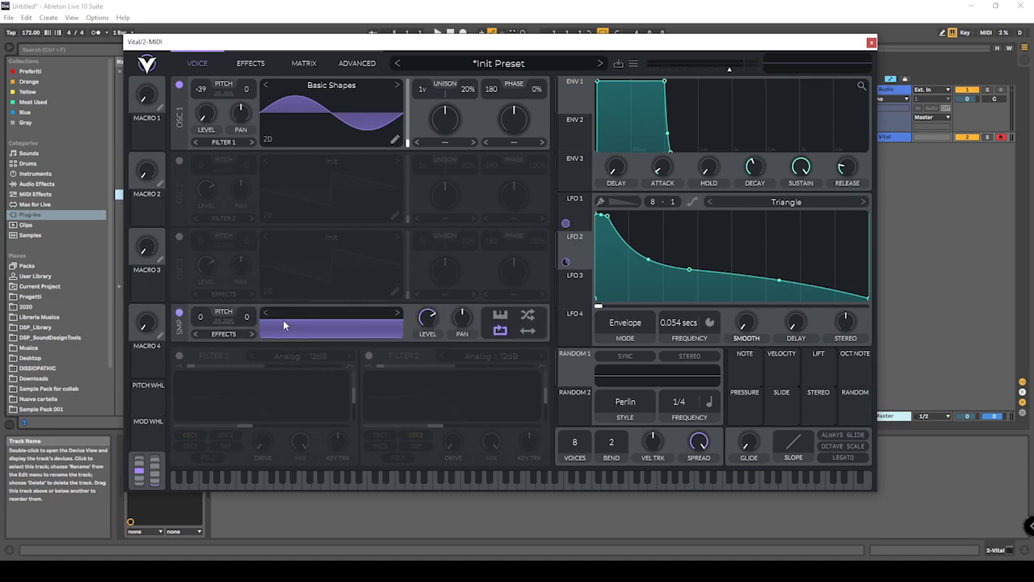
{"action": "left_click", "coordinate": [328, 315]}
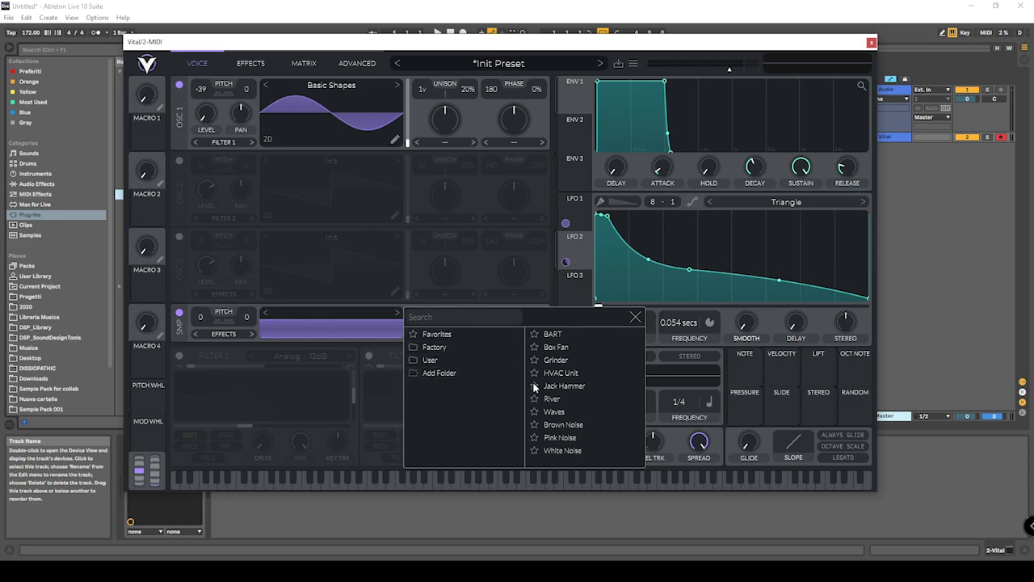
{"action": "left_click", "coordinate": [565, 450]}
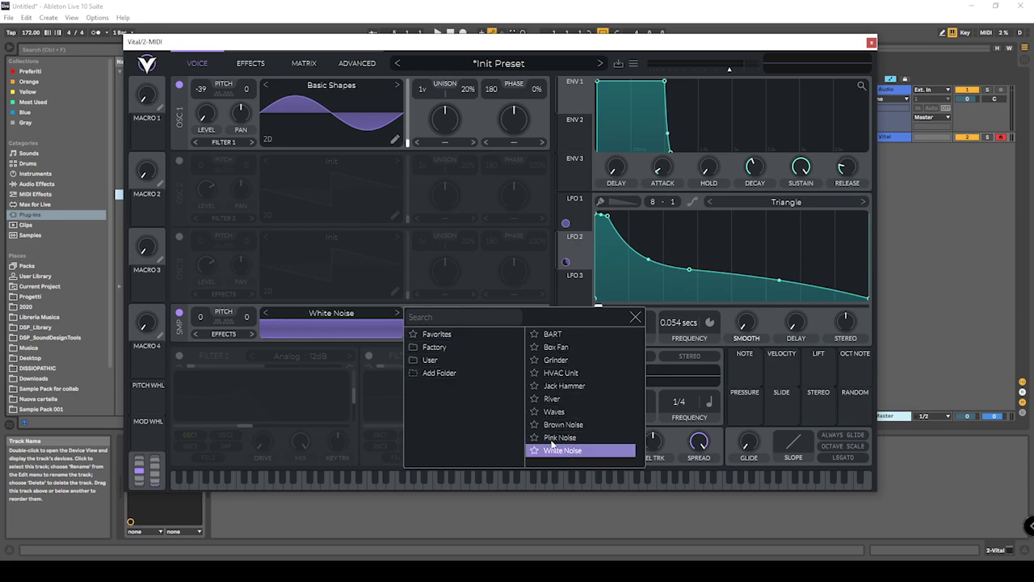
{"action": "left_click", "coordinate": [635, 318]}
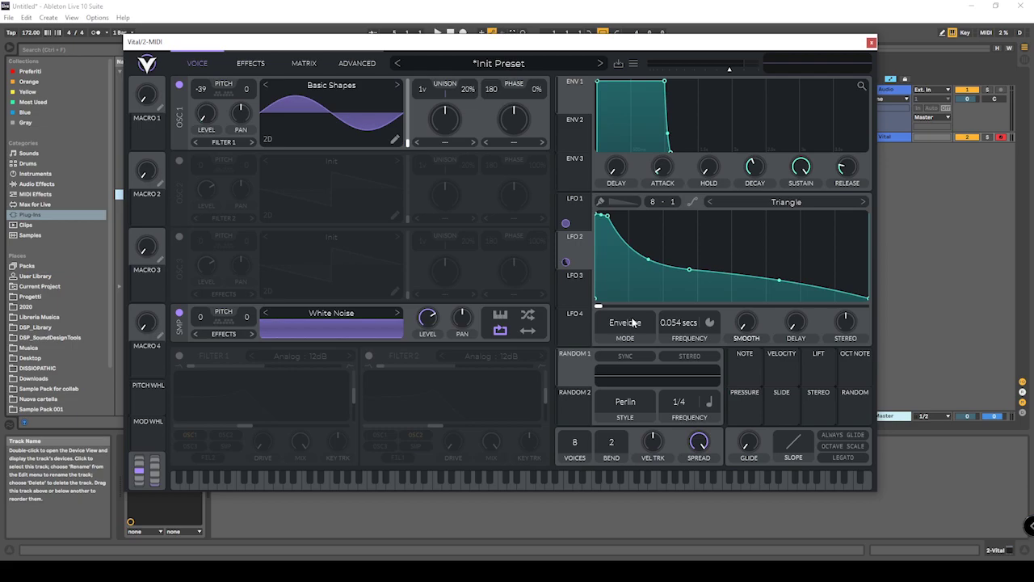
{"action": "key", "text": "f"}
- Turn the white noise sample's level down to zero and modulate that level with LFO 3
{"action": "left_click_drag", "start_coordinate": [426, 319], "coordinate": [437, 410]}
{"action": "left_click", "coordinate": [577, 291]}
{"action": "left_click_drag", "start_coordinate": [579, 291], "coordinate": [426, 324]}
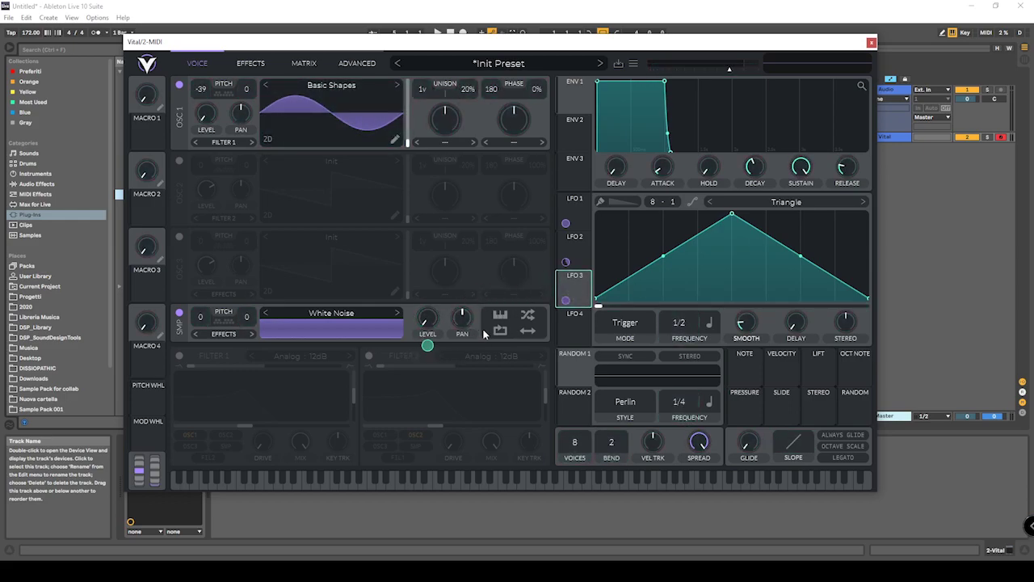
- Set LFO 3 to Envelope mode and switch its frequency unit to seconds
{"action": "left_click", "coordinate": [612, 322]}
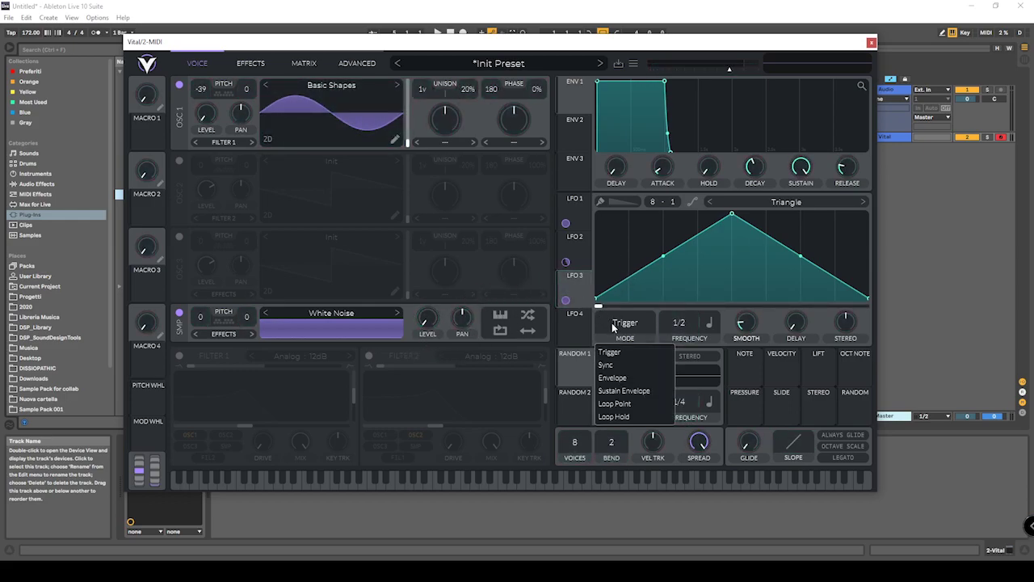
{"action": "left_click", "coordinate": [616, 377]}
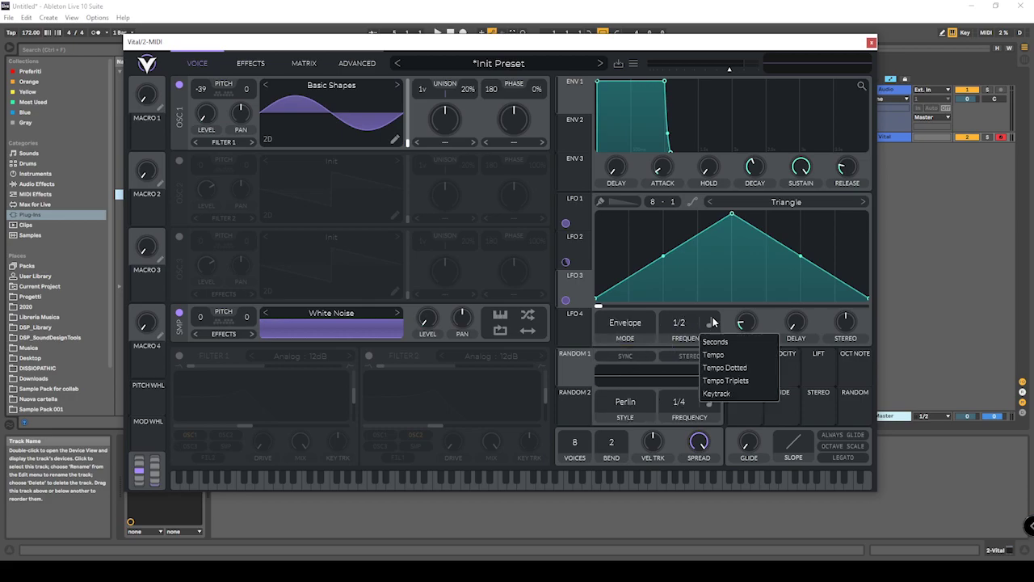
{"action": "left_click", "coordinate": [715, 342]}
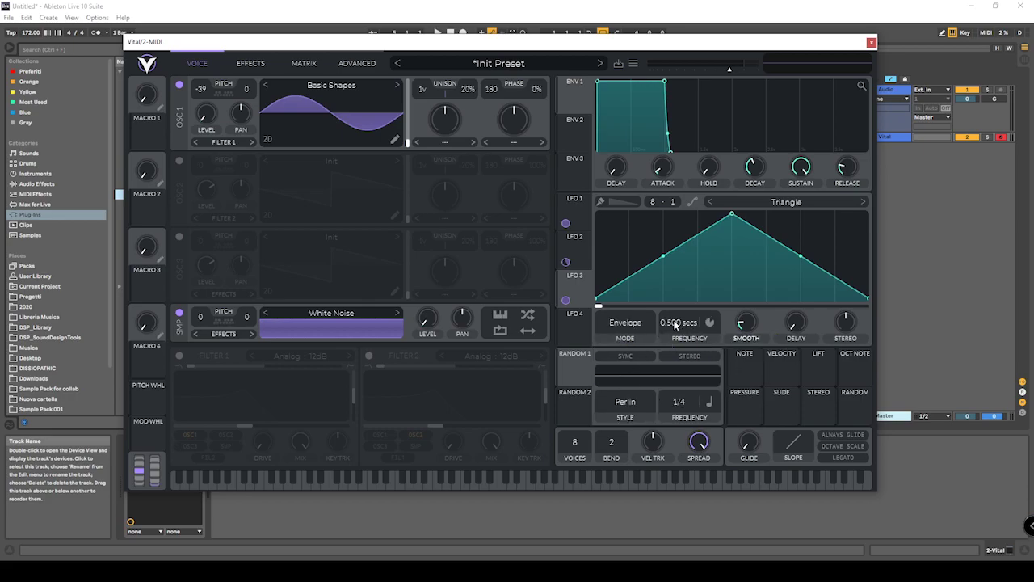
- Reshape LFO 3 to start at its peak, add a point just after the start, and curve the remainder into a steep exponential decay
{"action": "left_click_drag", "start_coordinate": [732, 215], "coordinate": [598, 215]}
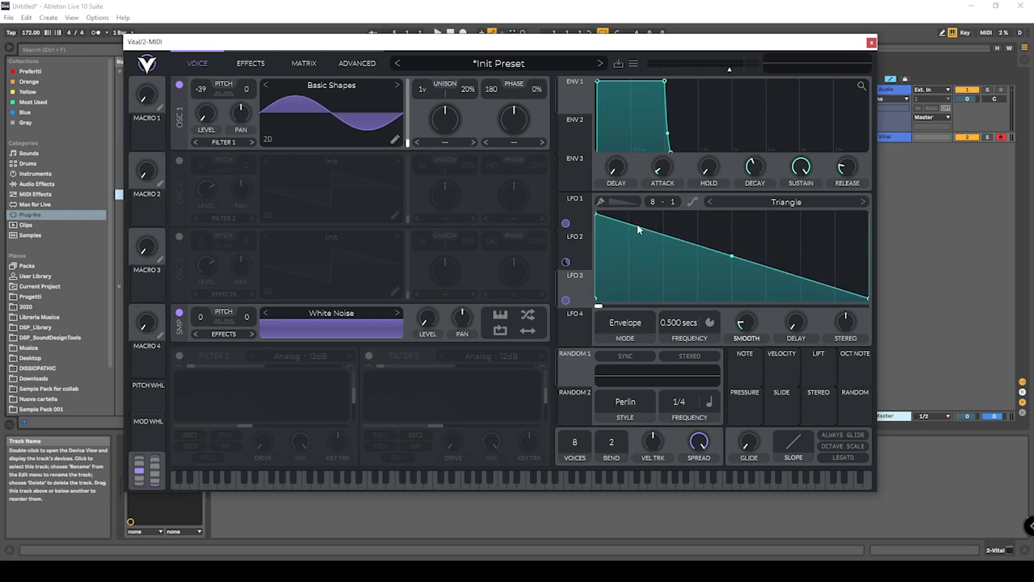
{"action": "double_click", "coordinate": [610, 215]}
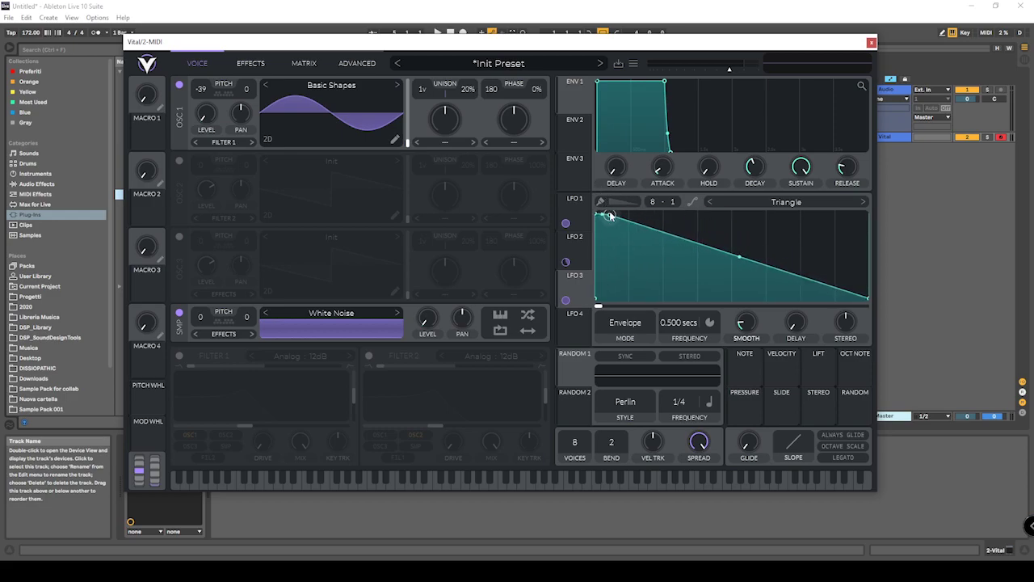
{"action": "left_click_drag", "start_coordinate": [609, 216], "coordinate": [602, 213]}
{"action": "left_click_drag", "start_coordinate": [711, 252], "coordinate": [646, 400]}
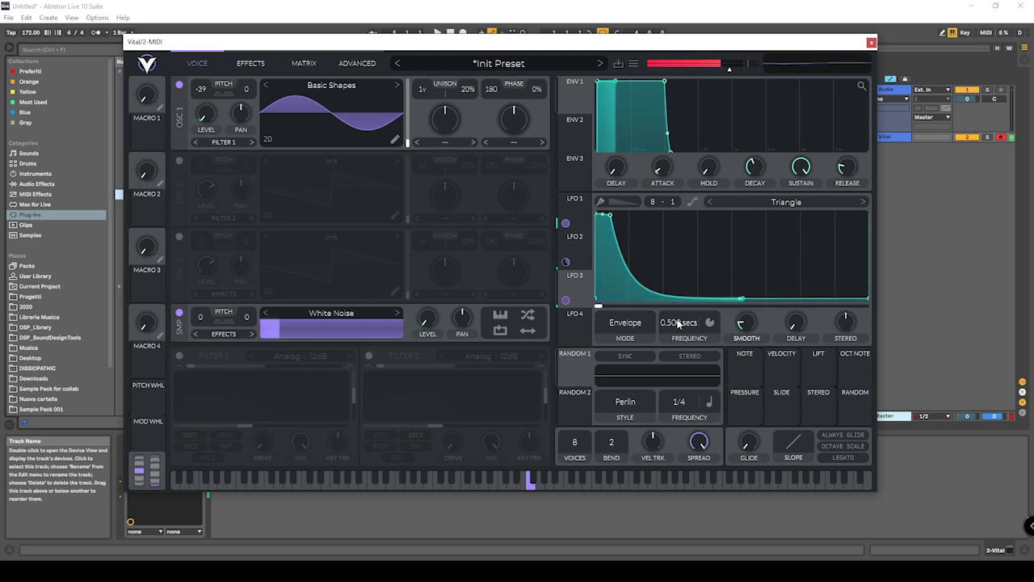
- Shorten LFO 3's frequency to 0.010 secs with no smoothing, and nudge the point at the top of its decay slightly earlier
{"action": "left_click_drag", "start_coordinate": [678, 322], "coordinate": [673, 332]}
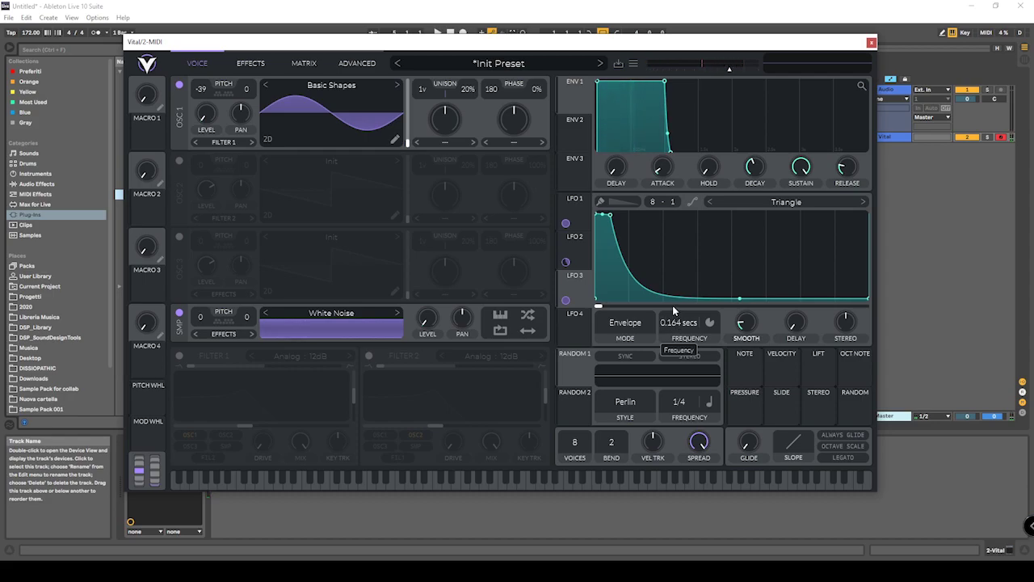
{"action": "left_click_drag", "start_coordinate": [669, 297], "coordinate": [664, 271]}
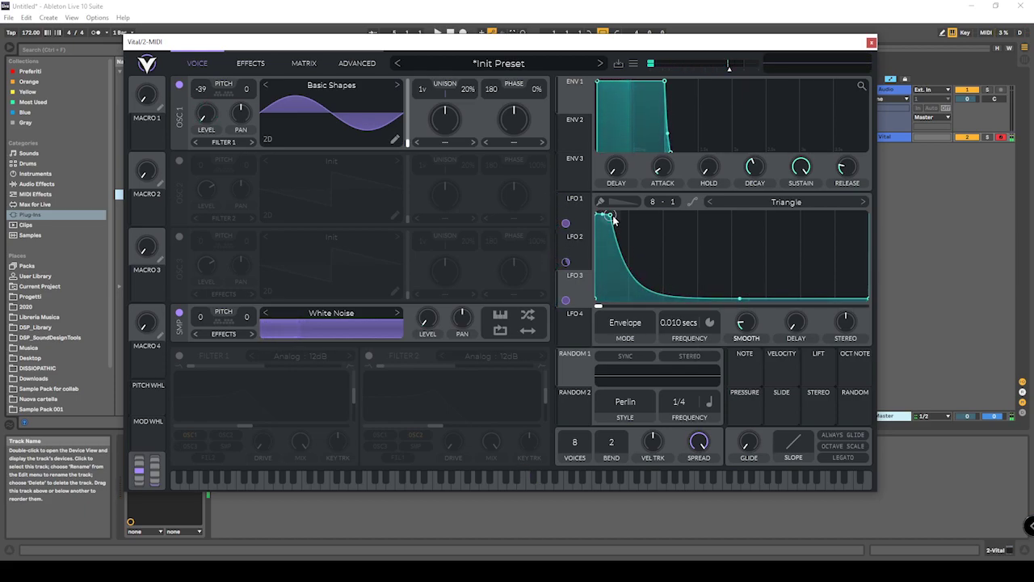
{"action": "left_click_drag", "start_coordinate": [612, 215], "coordinate": [605, 193]}
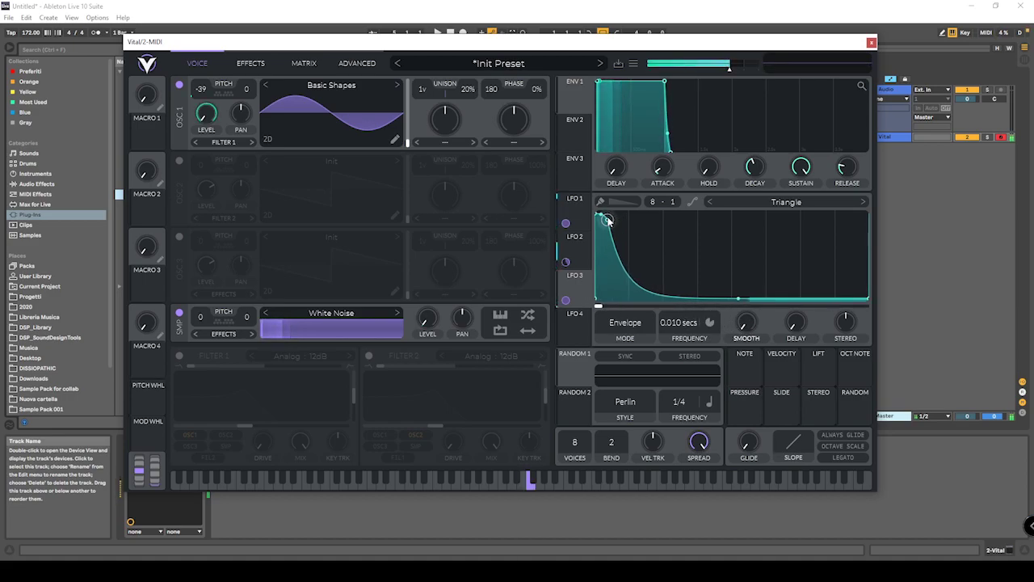
{"action": "left_click", "coordinate": [368, 355]}
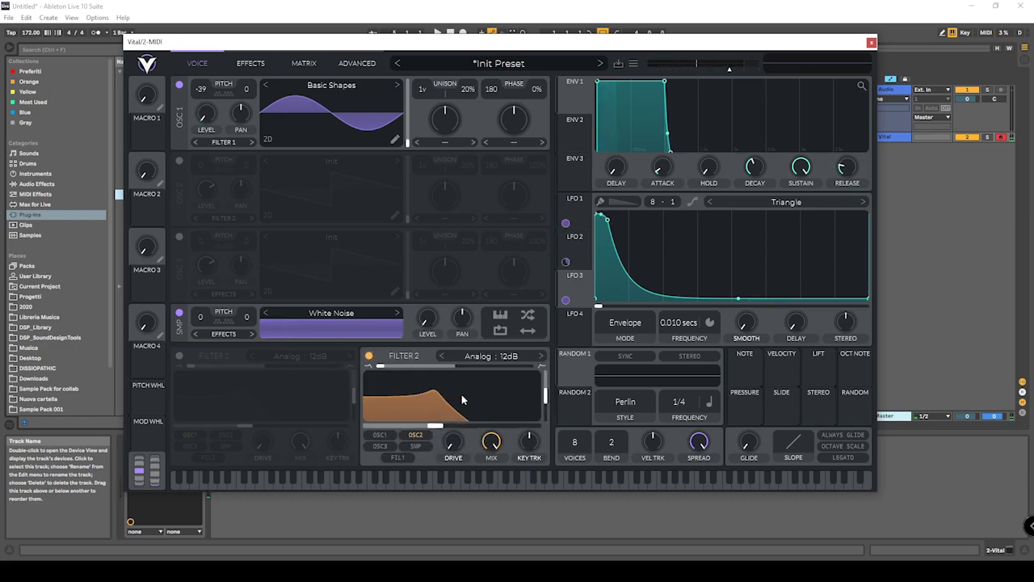
{"action": "left_click", "coordinate": [369, 356]}
{"action": "left_click", "coordinate": [179, 356]}
{"action": "left_click", "coordinate": [179, 356]}
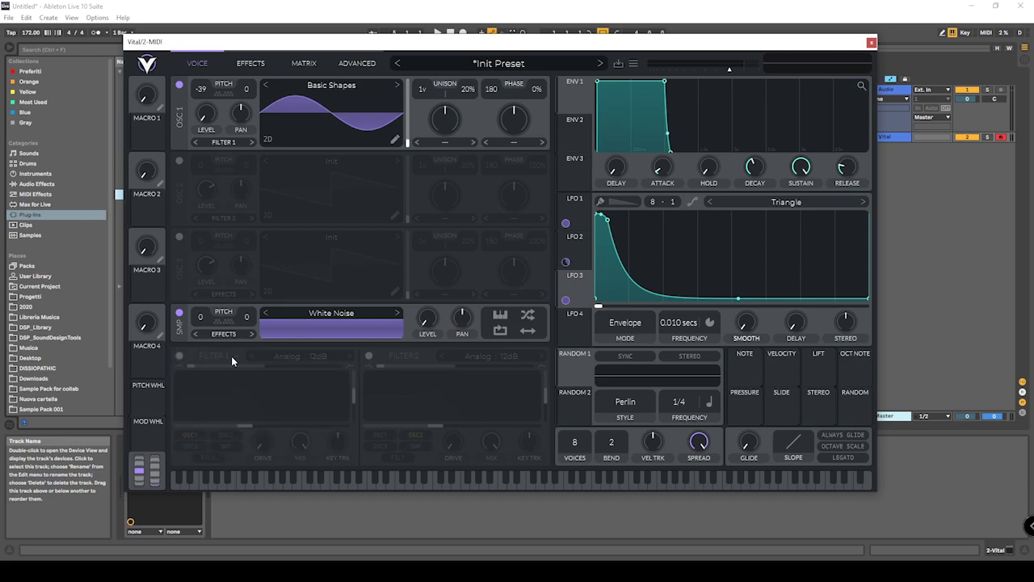
- Enable Filter 2 with the white noise sample routed through it, raise its cutoff and lower its resonance
{"action": "left_click", "coordinate": [369, 356]}
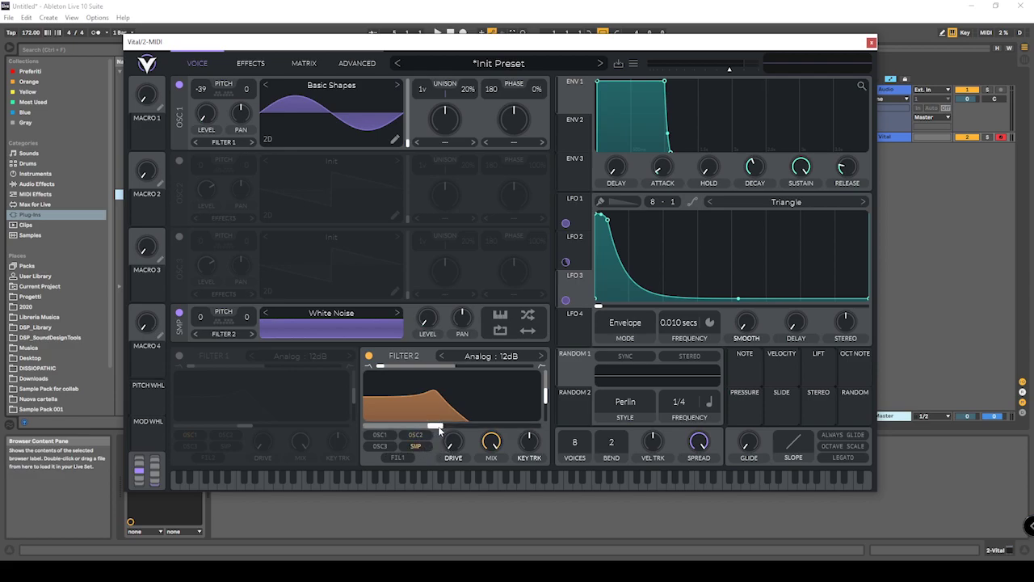
{"action": "left_click_drag", "start_coordinate": [435, 425], "coordinate": [499, 429]}
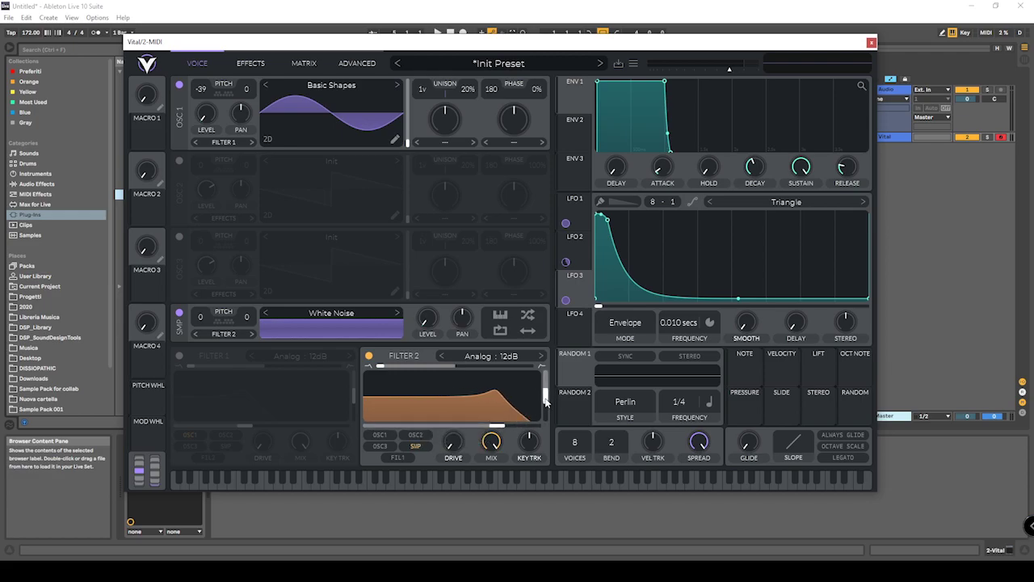
{"action": "left_click_drag", "start_coordinate": [545, 394], "coordinate": [543, 424]}
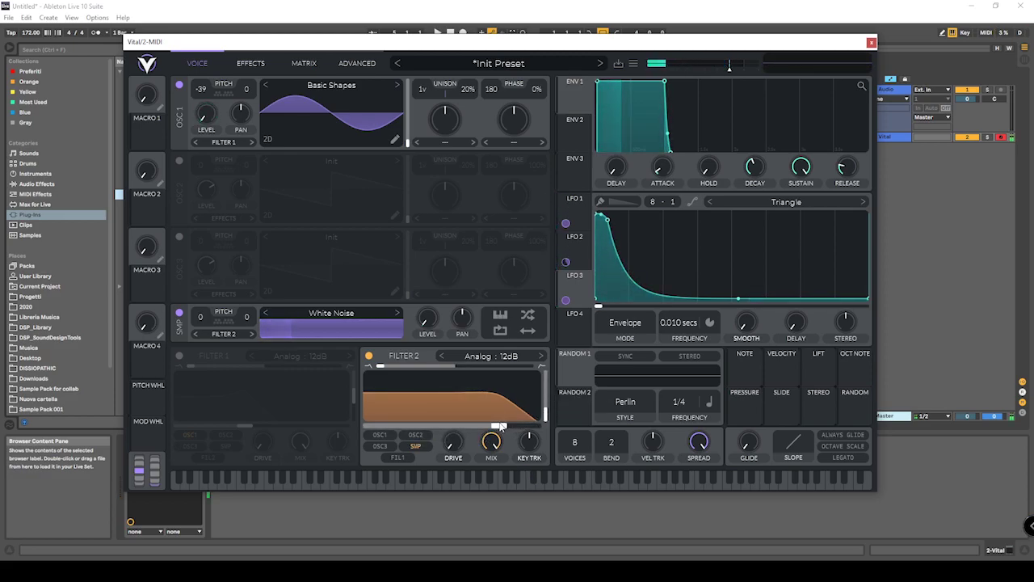
{"action": "left_click_drag", "start_coordinate": [500, 426], "coordinate": [506, 426]}
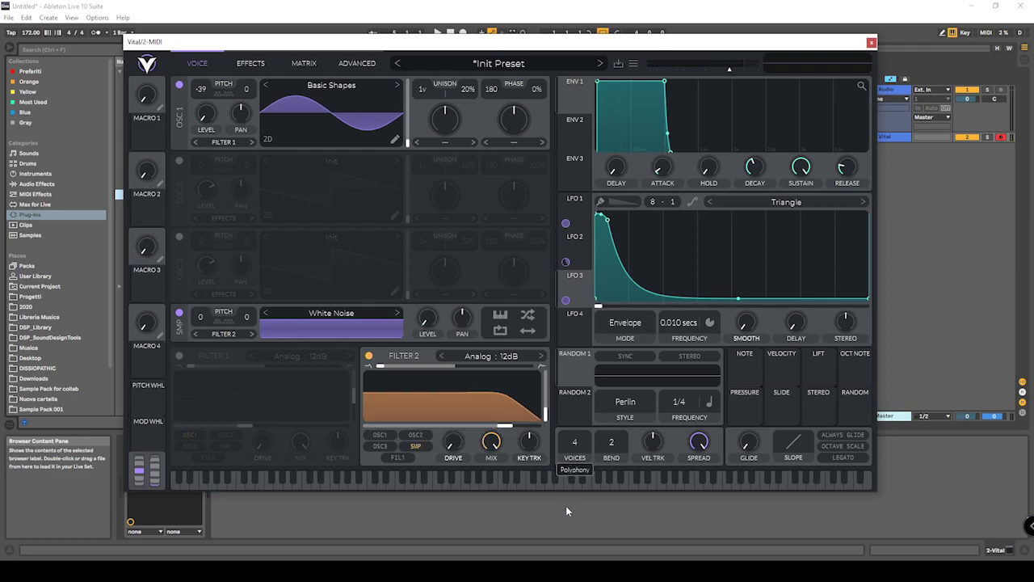
- Reduce the polyphony to 1 voice and audition notes across the keyboard
{"action": "scroll", "coordinate": [576, 447], "scroll_direction": "down", "scroll_amount": 1}
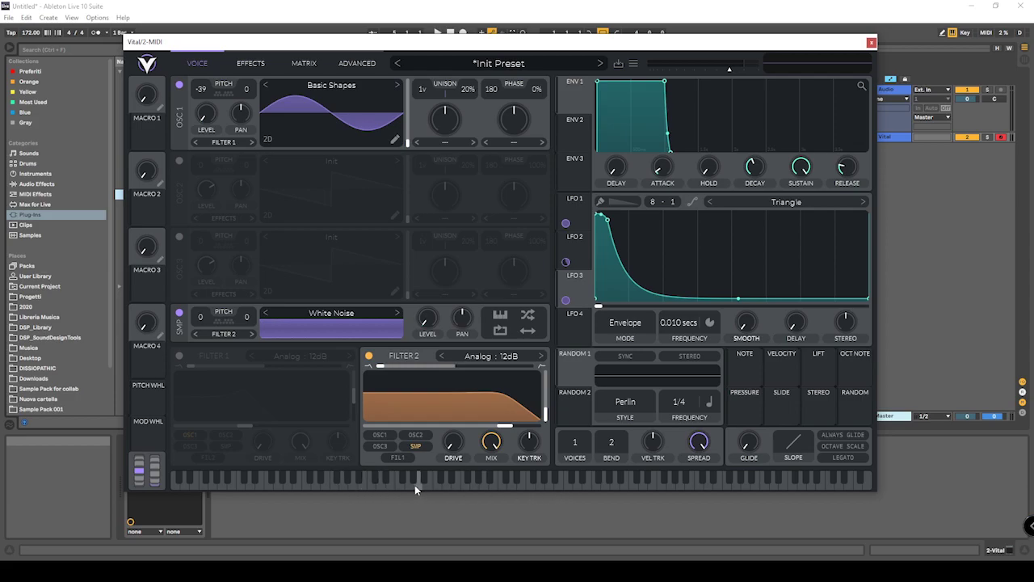
{"action": "mouse_move", "coordinate": [414, 484]}
{"action": "left_mouse_down"}
{"action": "mouse_move", "coordinate": [677, 487]}
{"action": "mouse_move", "coordinate": [393, 483]}
{"action": "mouse_move", "coordinate": [718, 486]}
{"action": "mouse_move", "coordinate": [538, 484]}
{"action": "left_mouse_up"}
- Check oscillator 1's Note Track option in the advanced settings and audition low and high notes on the keyboard
{"action": "left_click", "coordinate": [355, 64]}
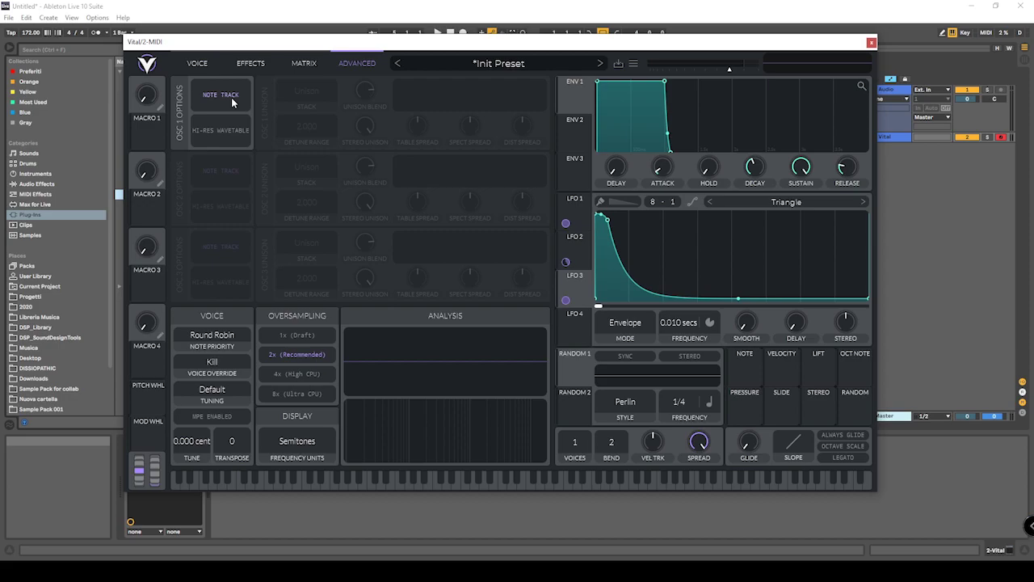
{"action": "left_click", "coordinate": [198, 64]}
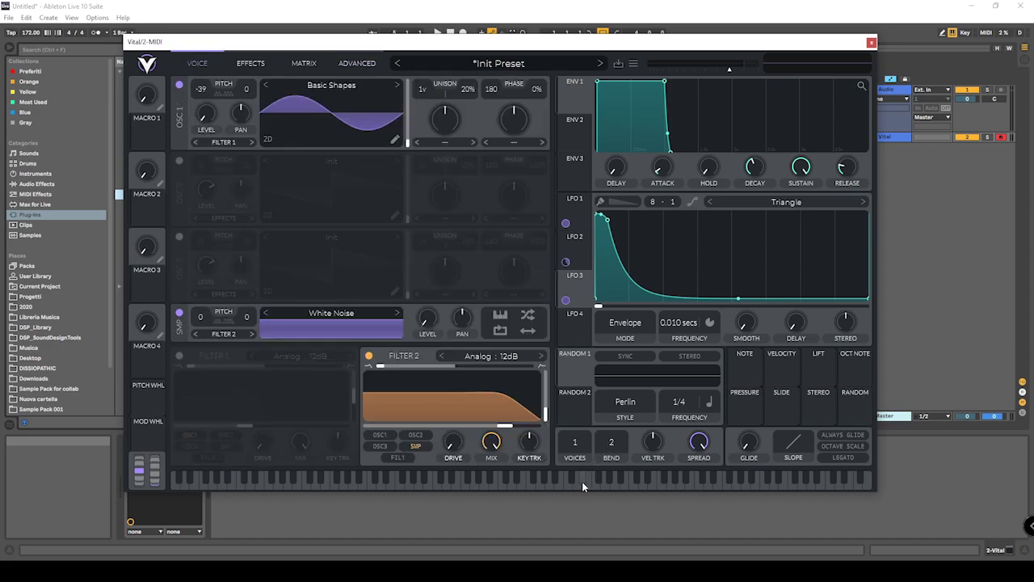
{"action": "left_click", "coordinate": [495, 485]}
{"action": "left_click", "coordinate": [360, 485]}
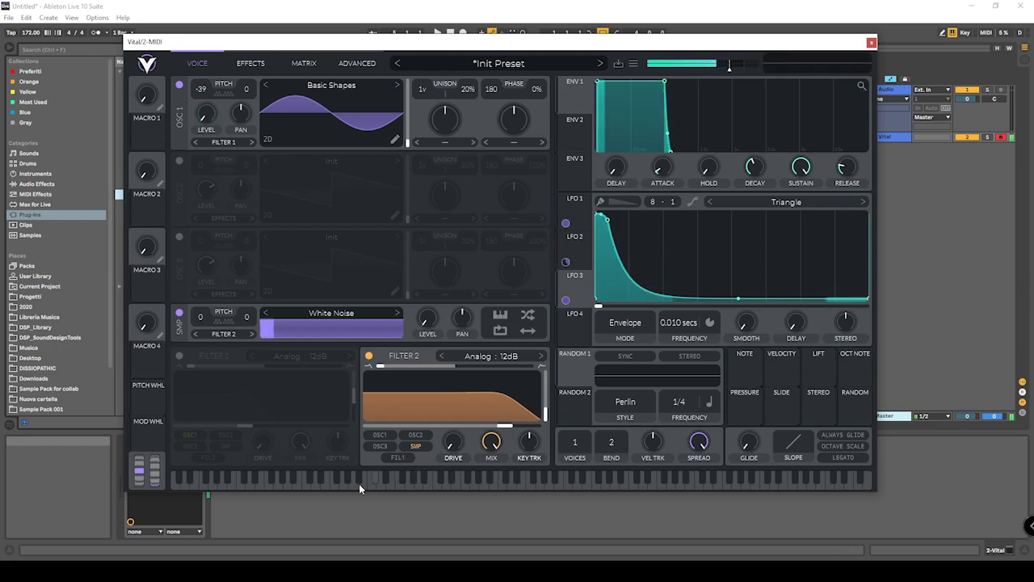
{"action": "left_click", "coordinate": [462, 485]}
{"action": "left_click", "coordinate": [611, 486]}
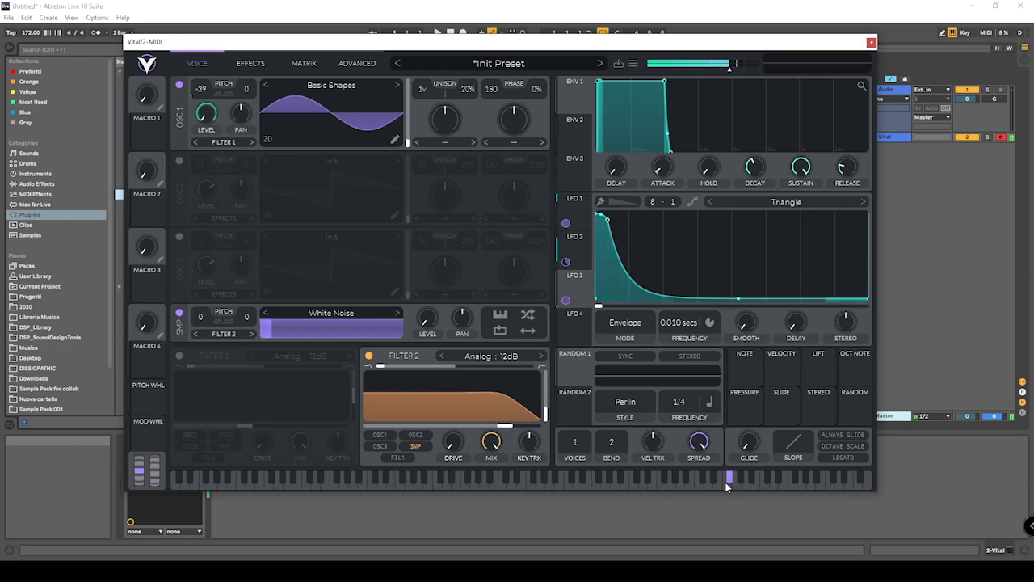
{"action": "left_click", "coordinate": [459, 480]}
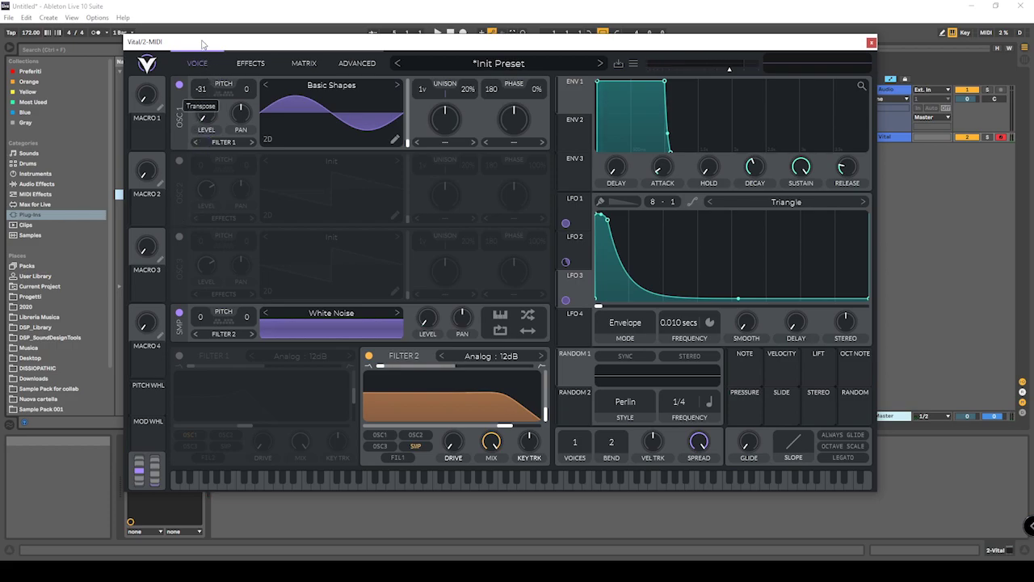
- Transpose oscillator 1 to -19 and audition the kick on several notes with LFO 1's shape displayed
{"action": "left_click_drag", "start_coordinate": [208, 48], "coordinate": [203, 92]}
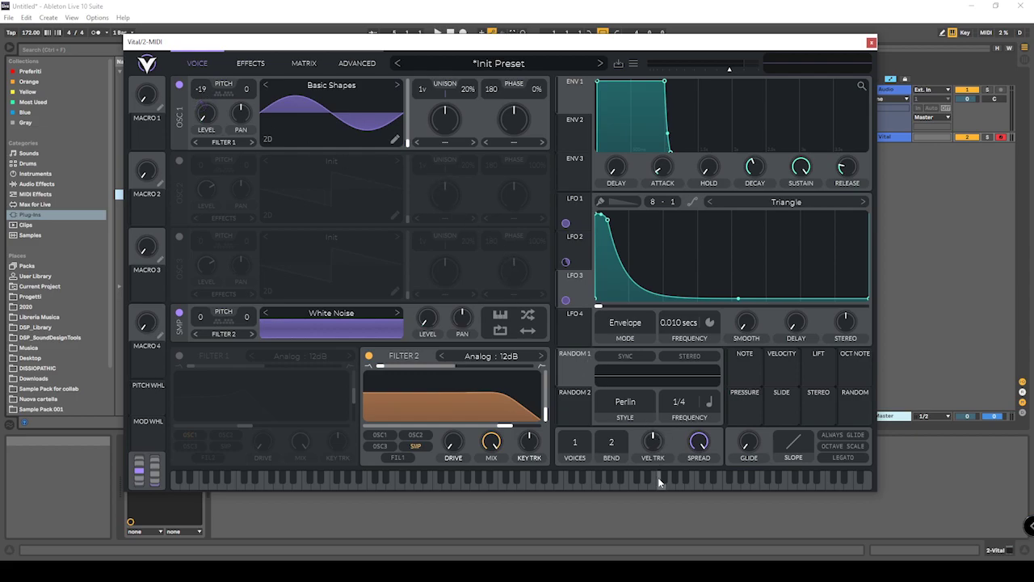
{"action": "mouse_move", "coordinate": [658, 482]}
{"action": "left_mouse_down"}
{"action": "mouse_move", "coordinate": [458, 486]}
{"action": "mouse_move", "coordinate": [607, 473]}
{"action": "mouse_move", "coordinate": [729, 482]}
{"action": "mouse_move", "coordinate": [412, 489]}
{"action": "left_mouse_up"}
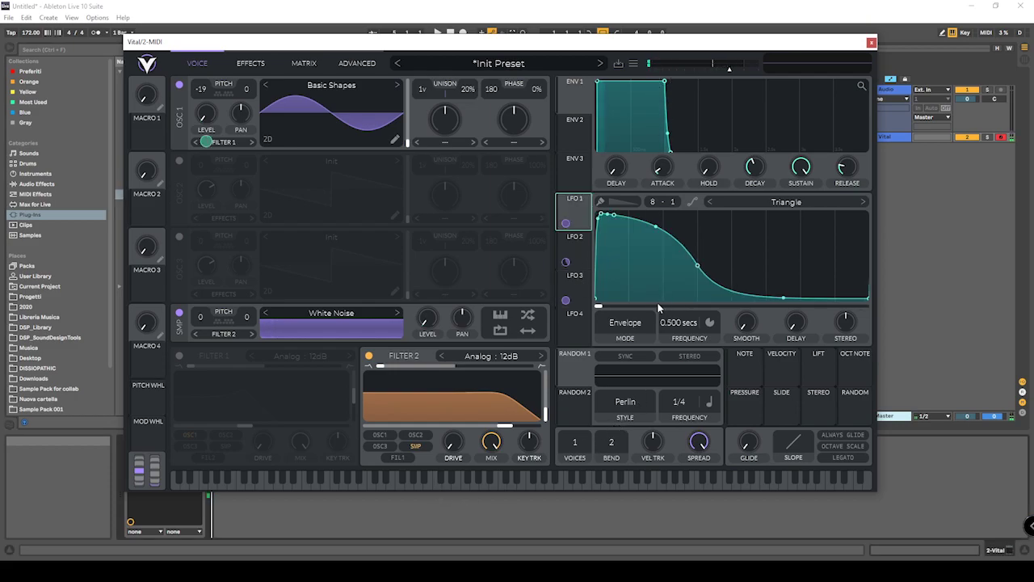
{"action": "left_click", "coordinate": [401, 487]}
{"action": "left_click", "coordinate": [520, 480]}
{"action": "left_click", "coordinate": [544, 480]}
{"action": "left_click", "coordinate": [542, 480]}
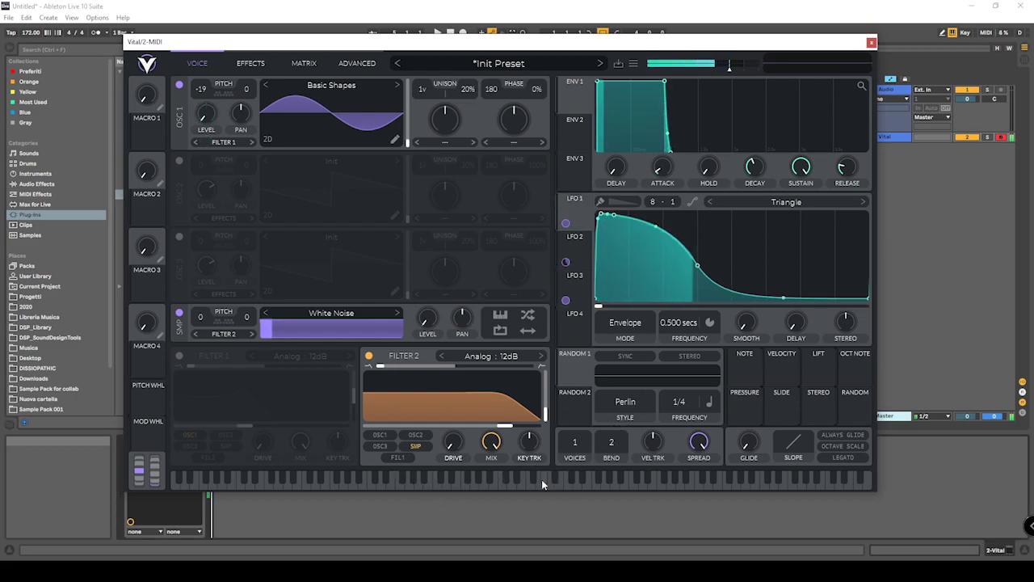
{"action": "key", "text": "s"}
{"action": "key", "text": "s"}
{"action": "key", "text": "s"}
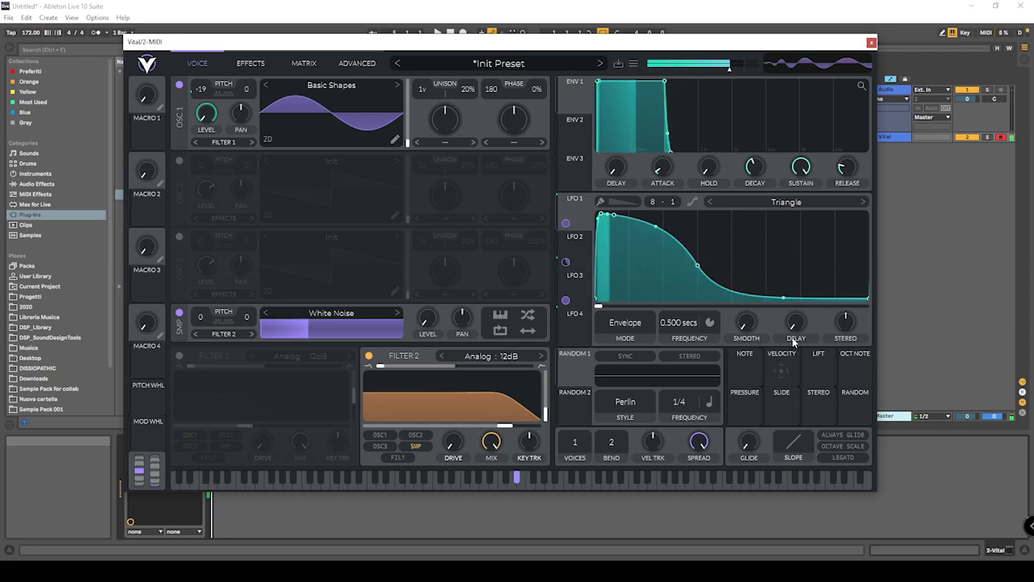
- Raise the middle point of LFO 1's curve slightly and lower the middle point of LFO 2's curve a little
{"action": "mouse_move", "coordinate": [697, 265]}
{"action": "left_mouse_down"}
{"action": "mouse_move", "coordinate": [641, 260]}
{"action": "mouse_move", "coordinate": [696, 258]}
{"action": "left_mouse_up"}
{"action": "left_click", "coordinate": [574, 242]}
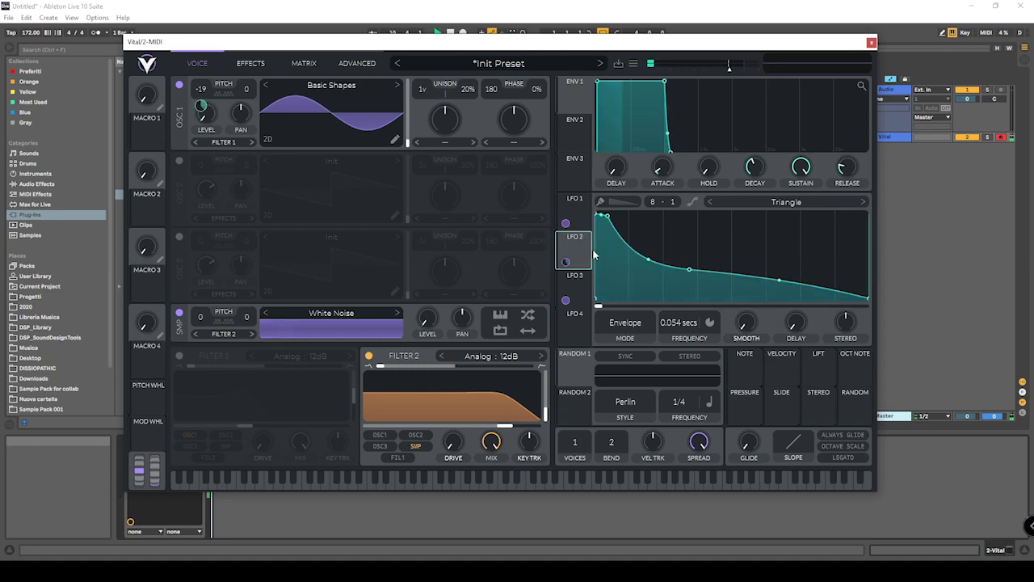
{"action": "mouse_move", "coordinate": [689, 270]}
{"action": "left_mouse_down"}
{"action": "mouse_move", "coordinate": [689, 290]}
{"action": "mouse_move", "coordinate": [689, 272]}
{"action": "left_mouse_up"}
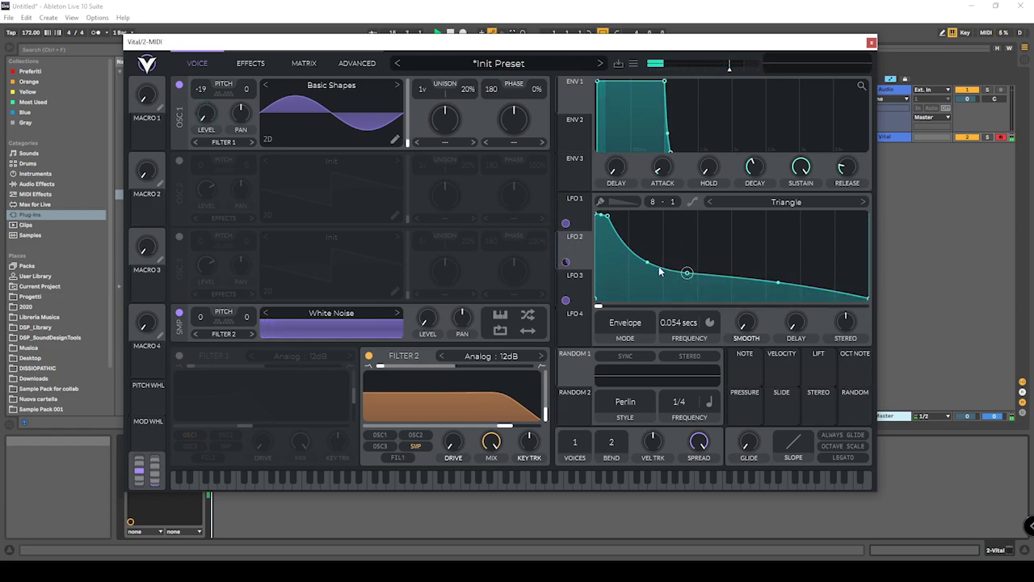
- Audition factory samples such as Pink Noise, Brown Noise, Jack Hammer, Grinder and BART in the sample oscillator, and return to White Noise
{"action": "left_click", "coordinate": [573, 290]}
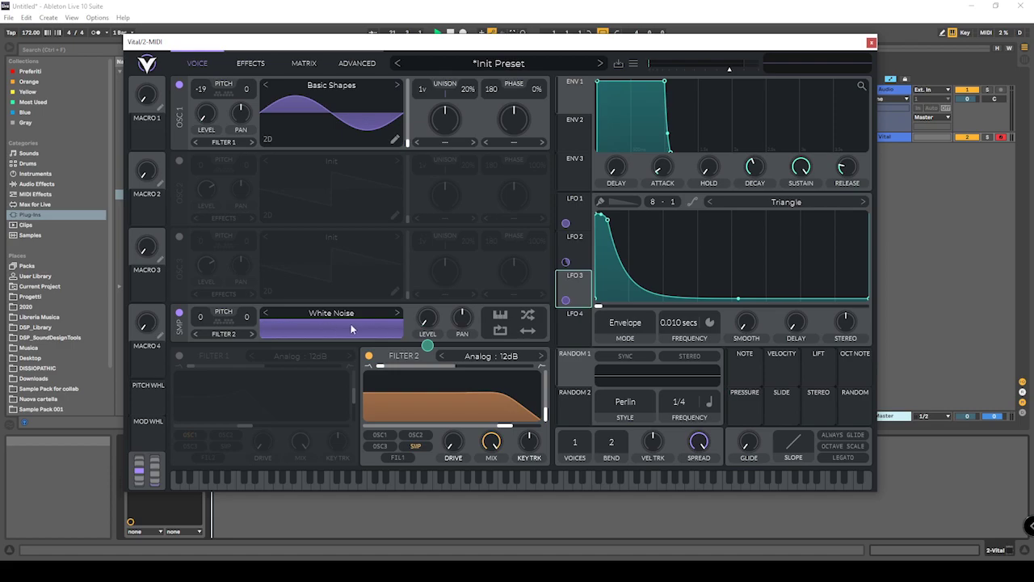
{"action": "left_click_drag", "start_coordinate": [325, 45], "coordinate": [437, 43]}
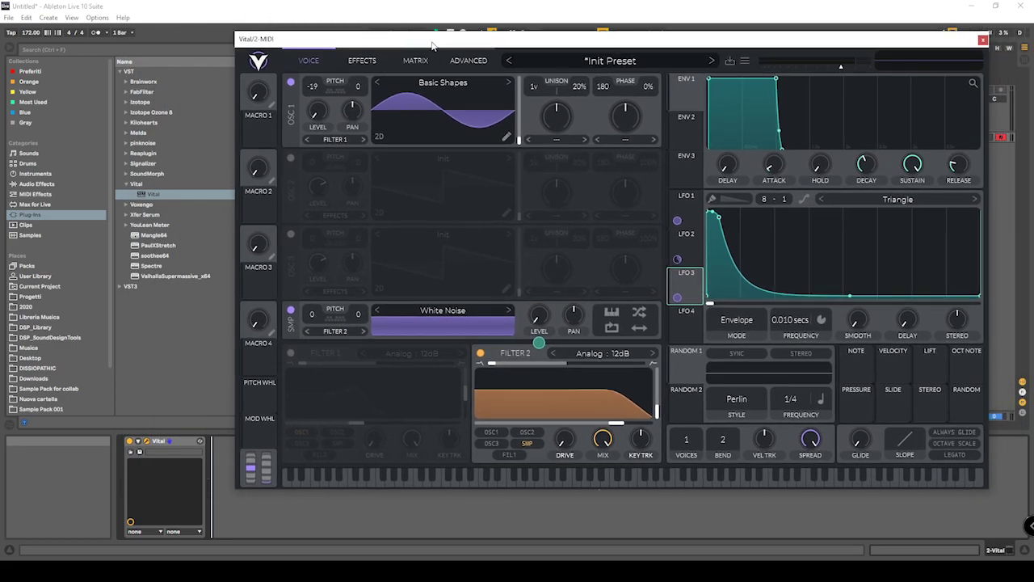
{"action": "left_click", "coordinate": [451, 330]}
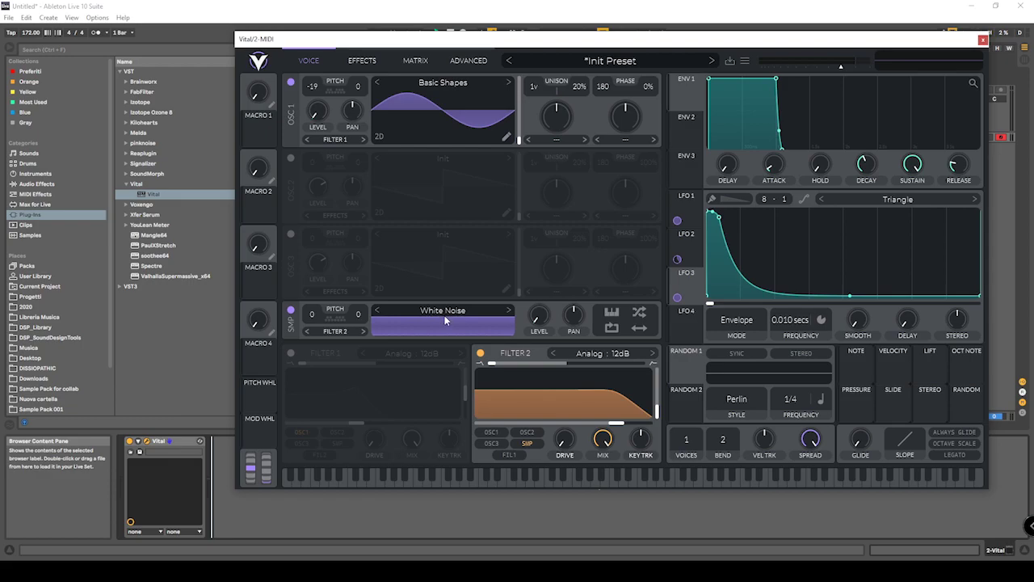
{"action": "left_click", "coordinate": [503, 315]}
{"action": "left_click", "coordinate": [690, 434]}
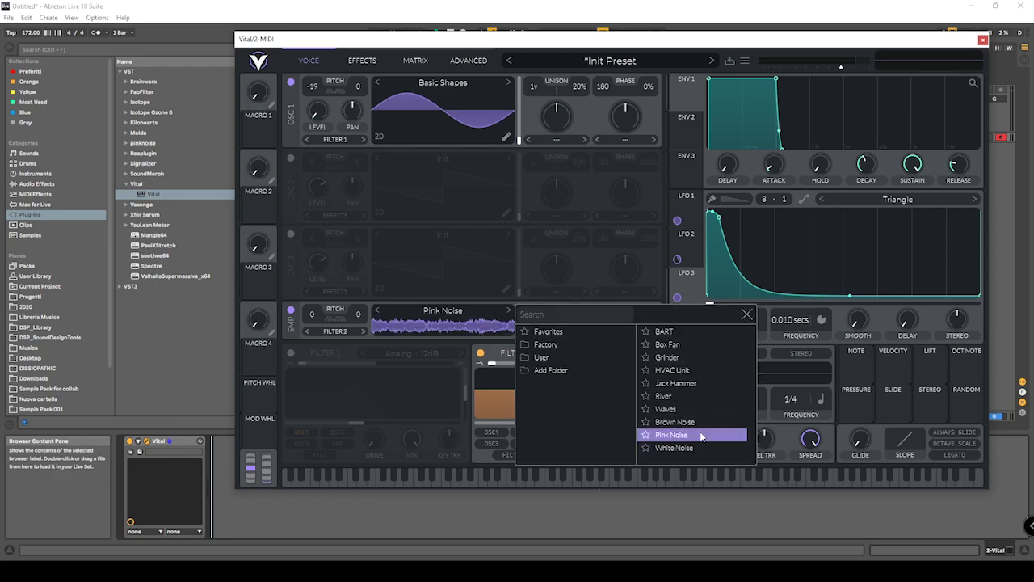
{"action": "left_click", "coordinate": [377, 312]}
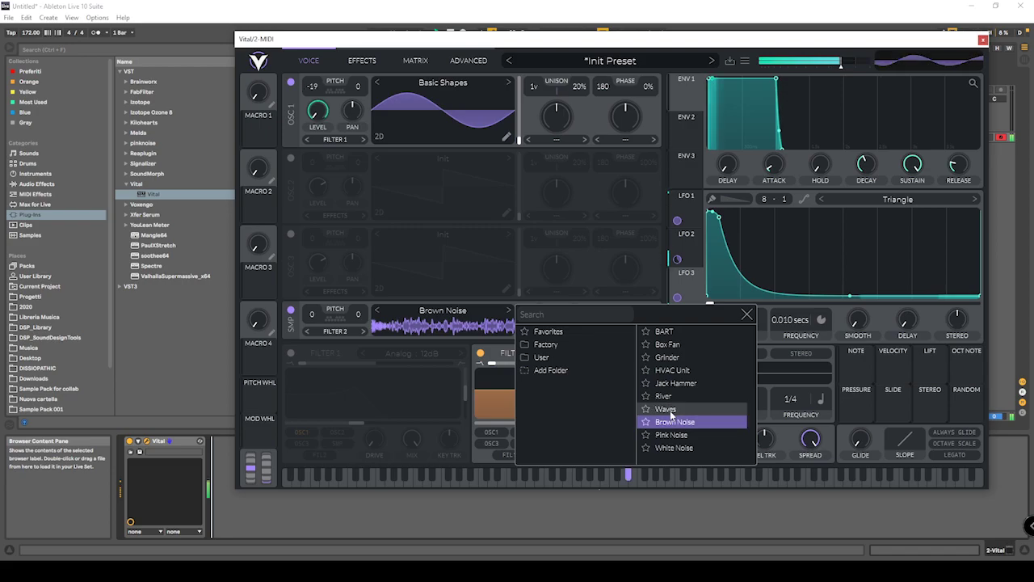
{"action": "left_click", "coordinate": [668, 406]}
{"action": "left_click", "coordinate": [668, 395]}
{"action": "left_click", "coordinate": [671, 384]}
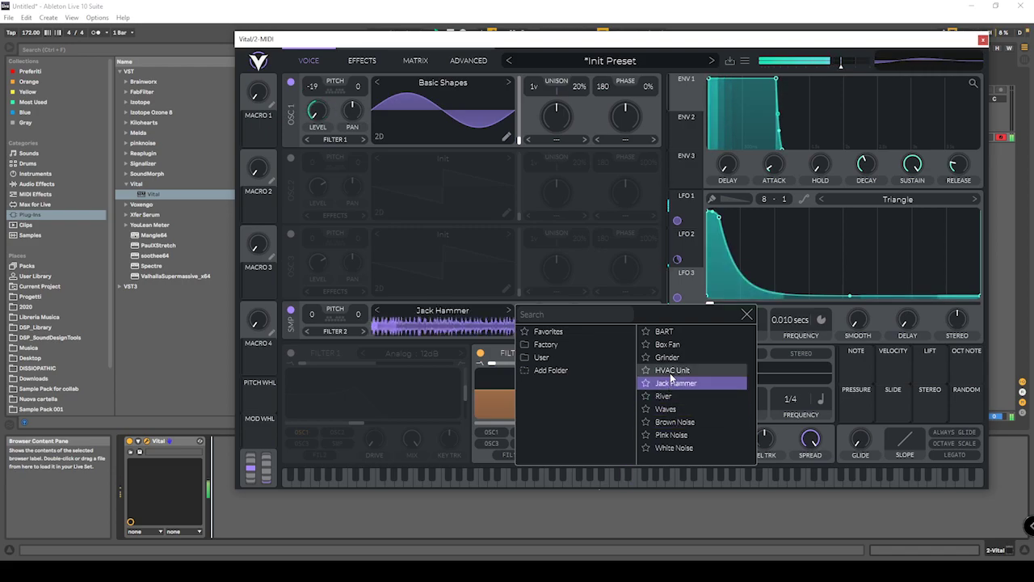
{"action": "left_click", "coordinate": [673, 395]}
{"action": "left_click", "coordinate": [670, 357]}
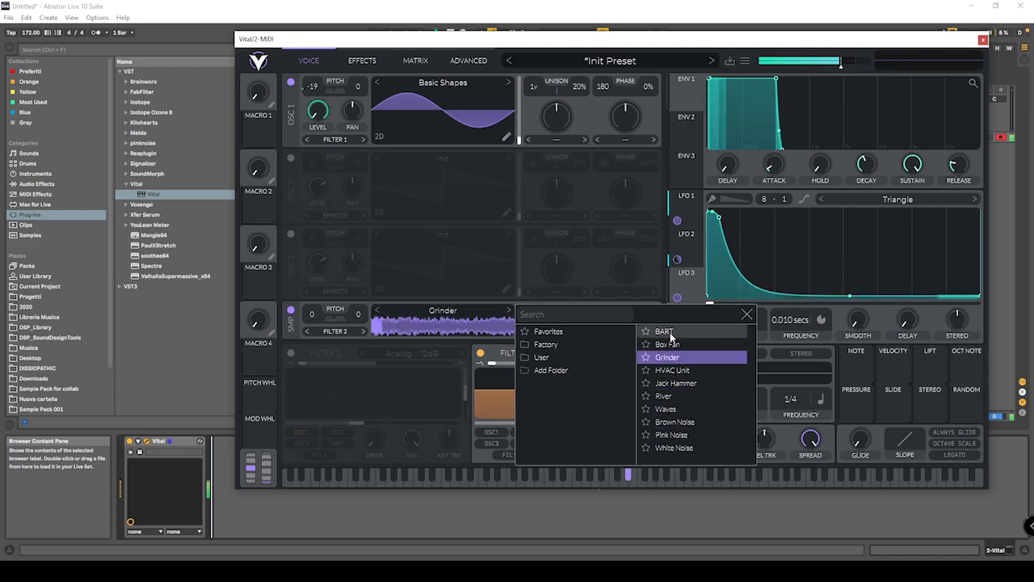
{"action": "left_click", "coordinate": [664, 332]}
{"action": "left_click", "coordinate": [667, 344]}
{"action": "left_click", "coordinate": [671, 434]}
{"action": "left_click", "coordinate": [674, 448]}
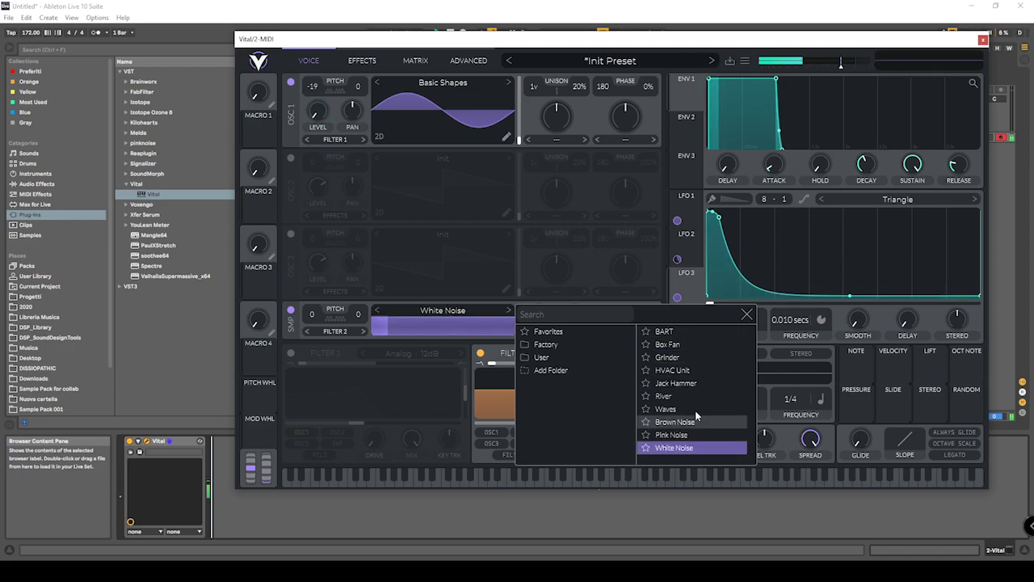
- Replace the sample oscillator's White Noise with Atk 02.wav from the Utility (NoPack) folder of the Cafe Pack in Sample Pack 001
{"action": "left_click", "coordinate": [745, 316]}
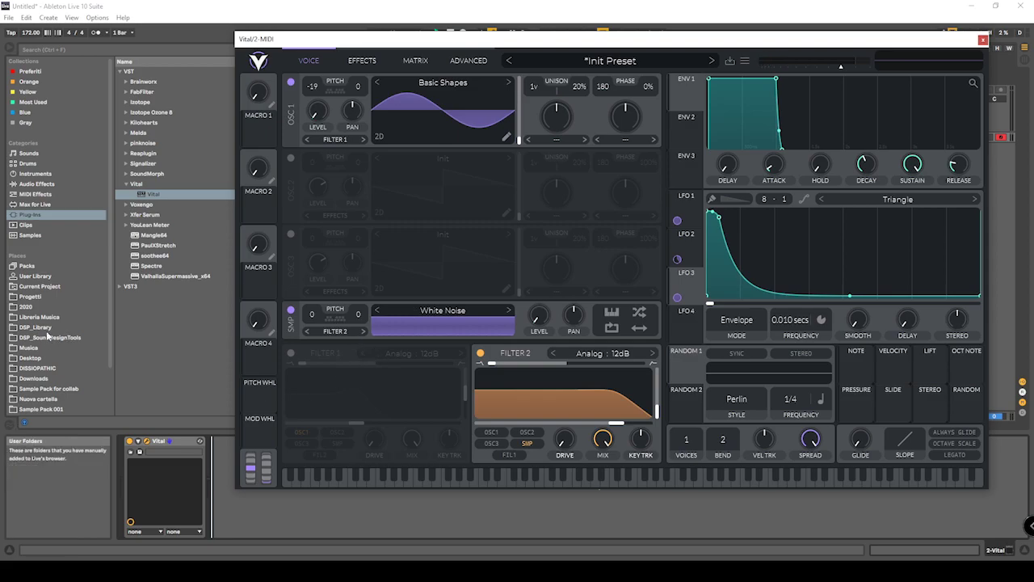
{"action": "left_click", "coordinate": [50, 409]}
{"action": "left_click", "coordinate": [120, 72]}
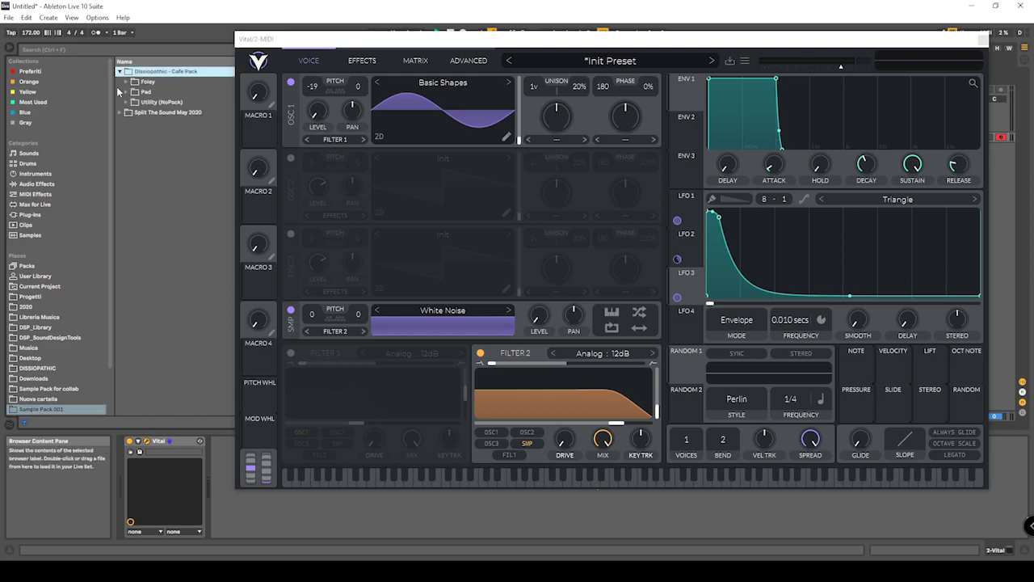
{"action": "left_click", "coordinate": [129, 103]}
{"action": "left_click", "coordinate": [157, 123]}
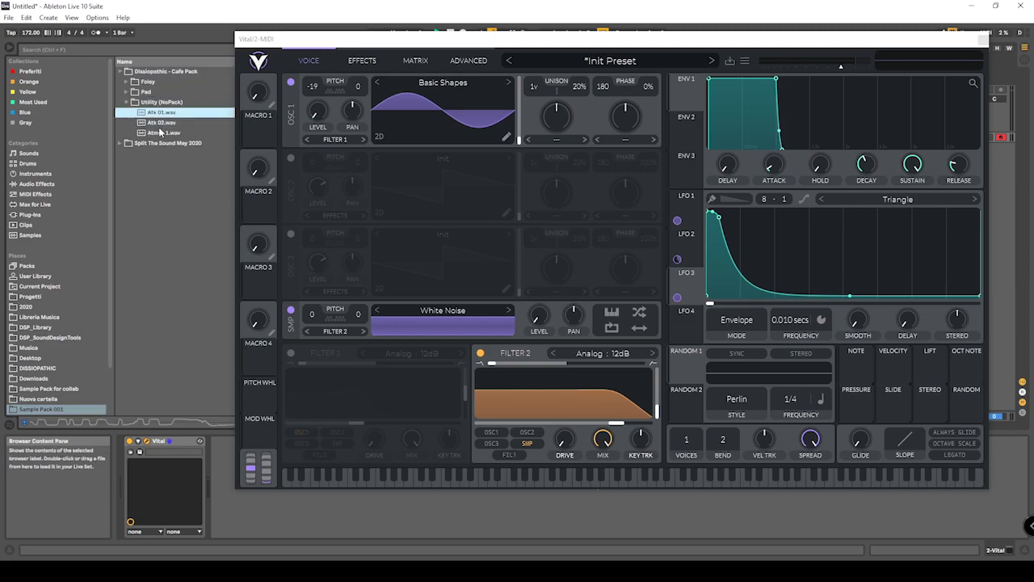
{"action": "left_click_drag", "start_coordinate": [162, 126], "coordinate": [435, 333]}
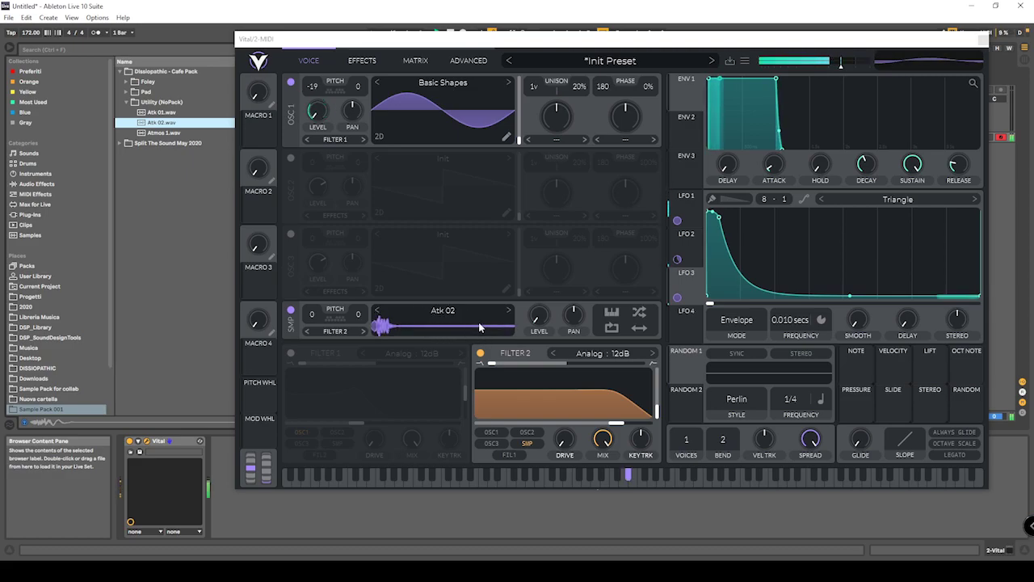
- Raise filter 2's cutoff slightly and shift LFO 3's upper curve points a little later to lengthen the sample's level envelope
{"action": "mouse_move", "coordinate": [621, 414]}
{"action": "left_mouse_down"}
{"action": "mouse_move", "coordinate": [605, 433]}
{"action": "mouse_move", "coordinate": [638, 431]}
{"action": "mouse_move", "coordinate": [617, 419]}
{"action": "left_mouse_up"}
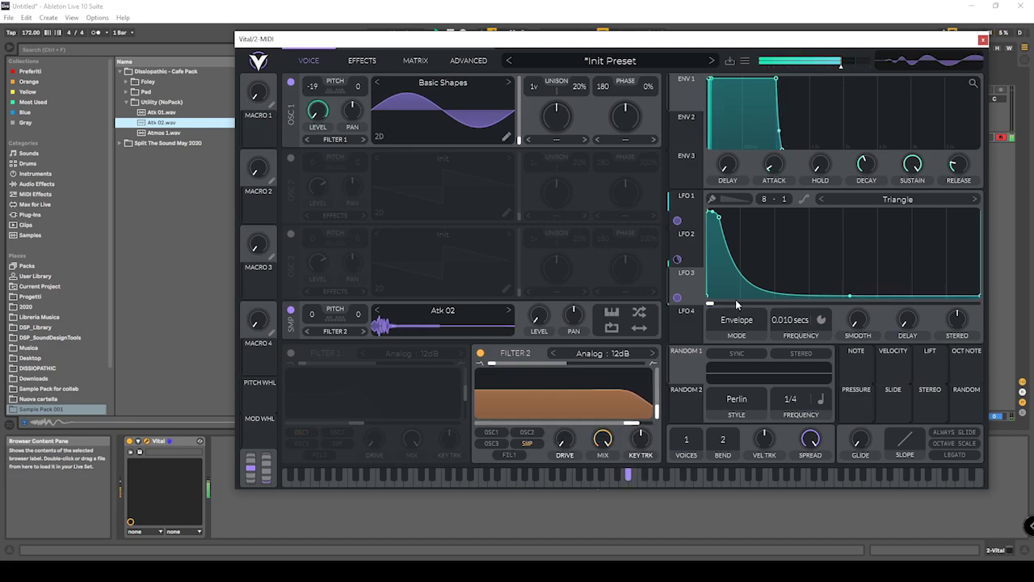
{"action": "left_click_drag", "start_coordinate": [725, 216], "coordinate": [775, 221]}
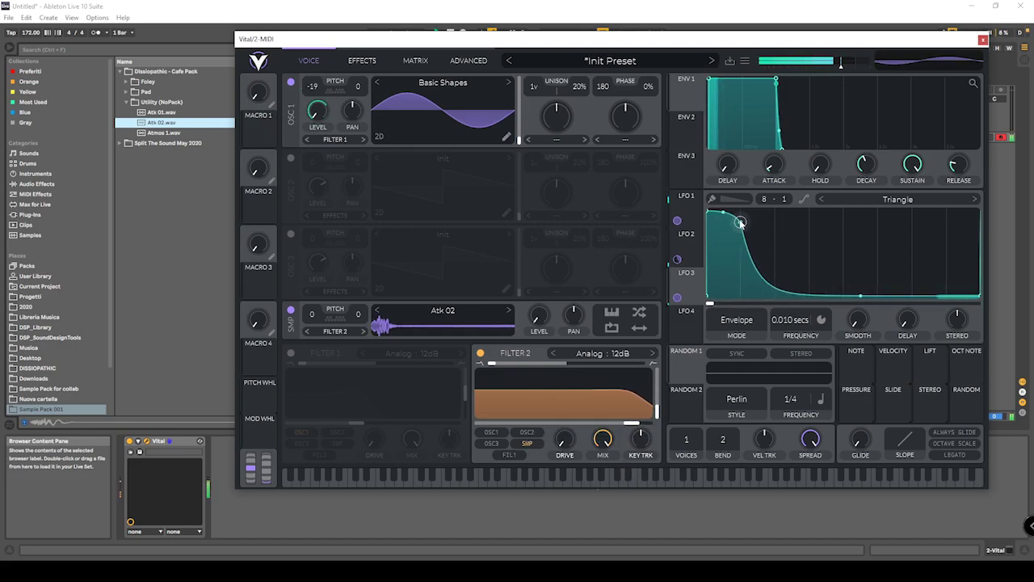
{"action": "left_click_drag", "start_coordinate": [729, 224], "coordinate": [725, 224]}
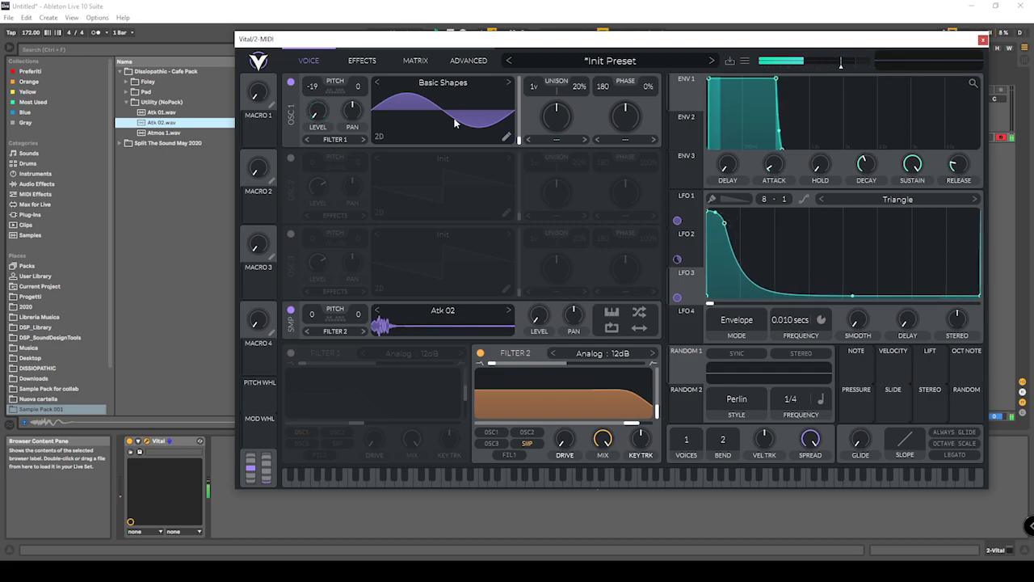
- Enable the Soft Clip distortion effect and set its drive to about 0.9 dB while auditioning the kick
{"action": "left_click", "coordinate": [353, 61]}
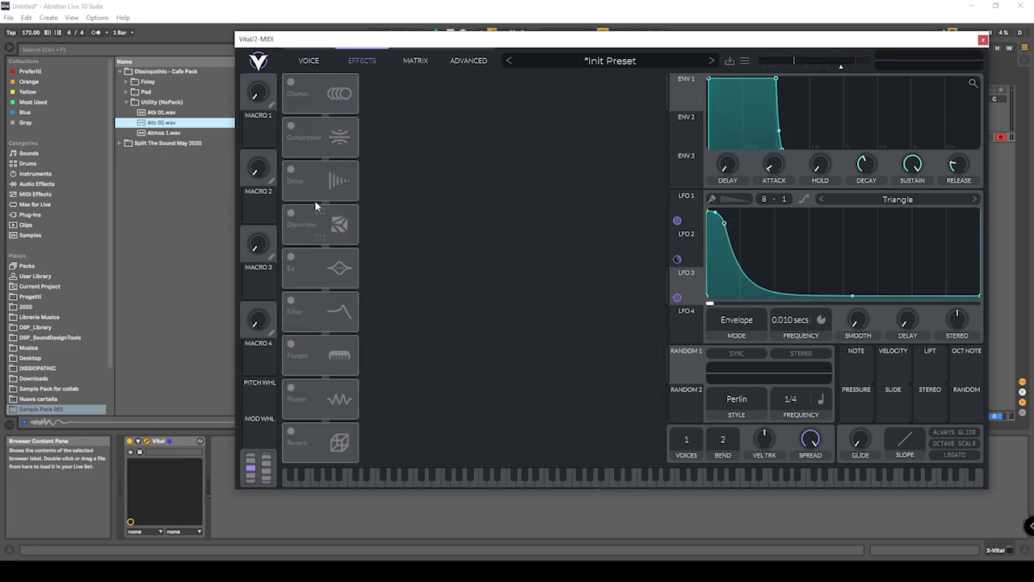
{"action": "left_click", "coordinate": [299, 217]}
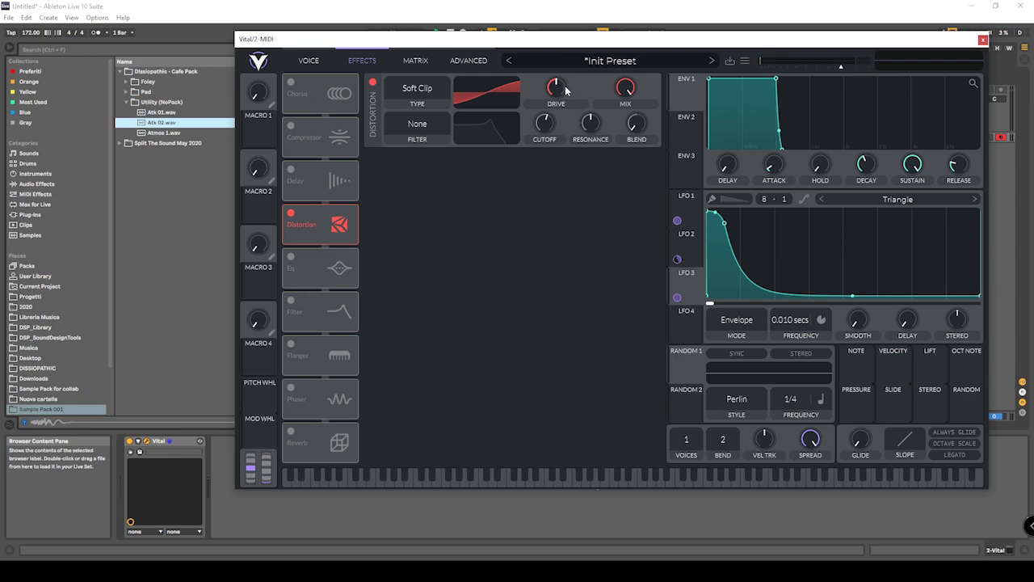
{"action": "key", "text": "a"}
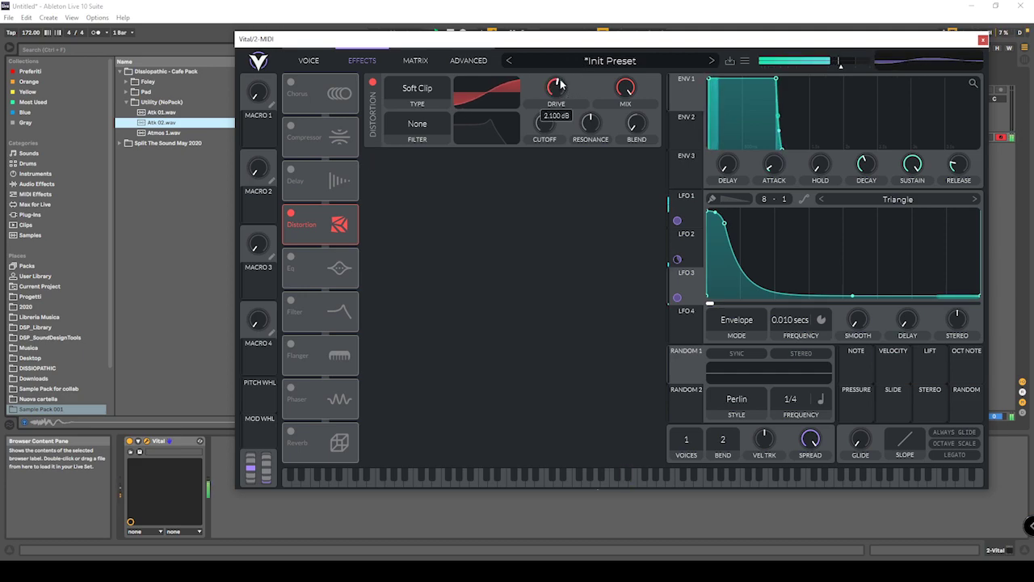
{"action": "key", "text": "a"}
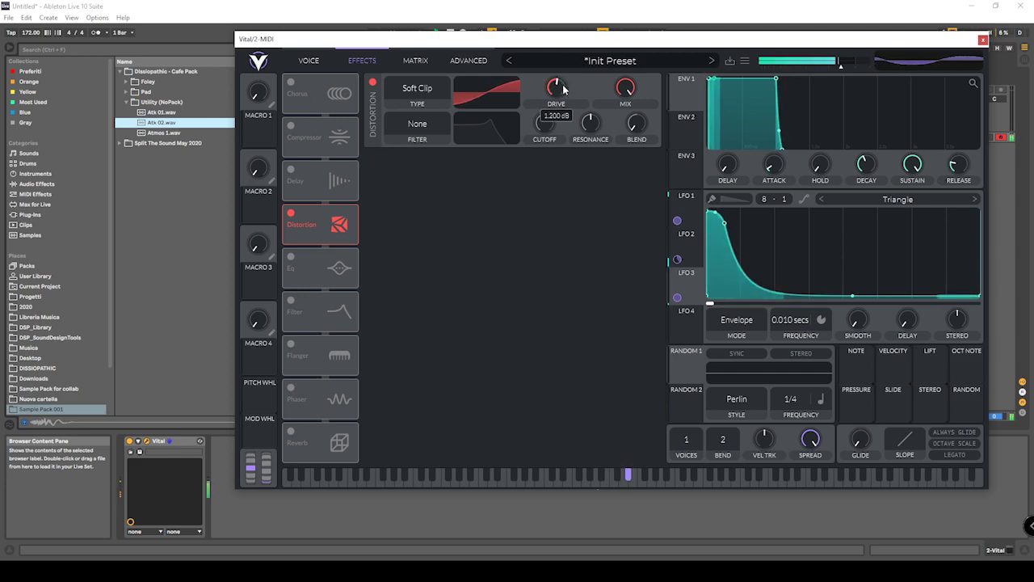
{"action": "left_click_drag", "start_coordinate": [559, 86], "coordinate": [560, 92]}
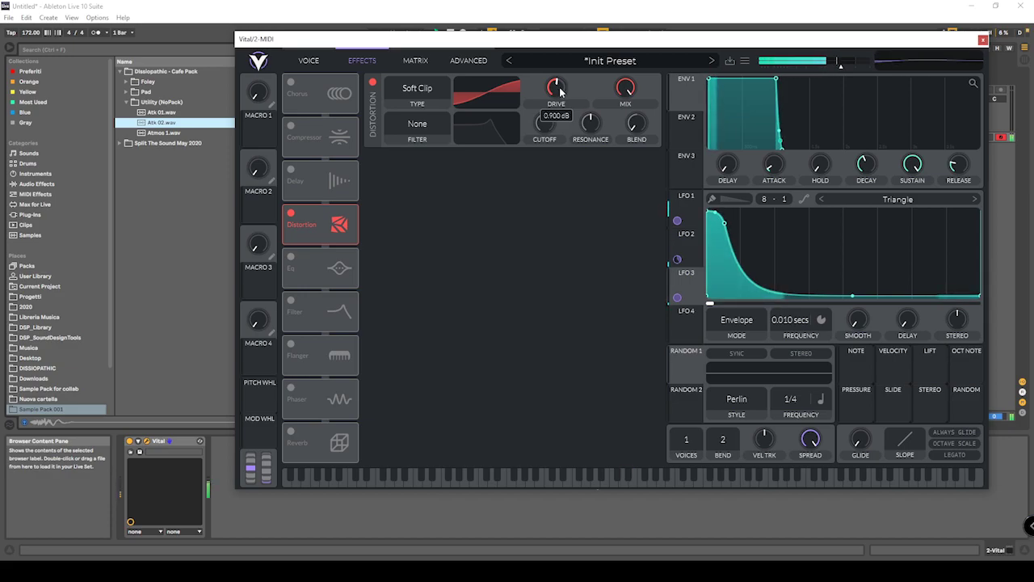
- Move the synth window aside and review the voice settings, effects and modulation matrix assignments
{"action": "left_click_drag", "start_coordinate": [514, 40], "coordinate": [379, 38]}
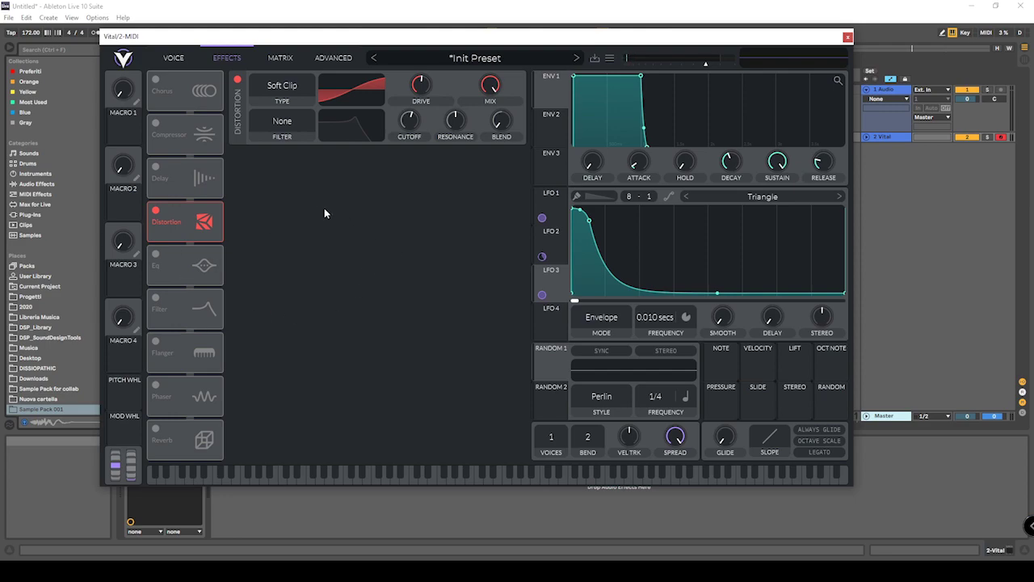
{"action": "left_click", "coordinate": [174, 57]}
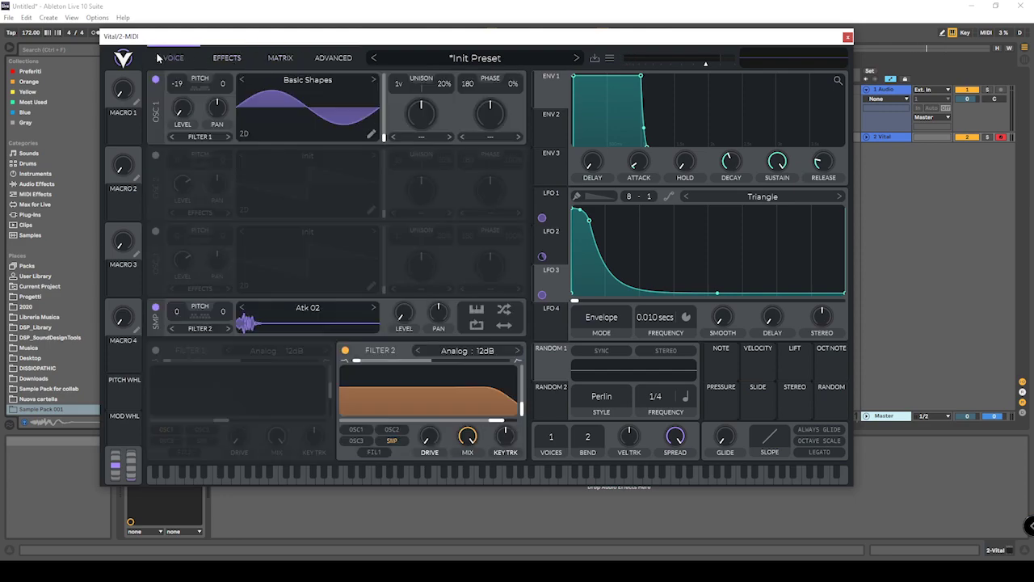
{"action": "left_click", "coordinate": [217, 58]}
{"action": "left_click", "coordinate": [275, 58]}
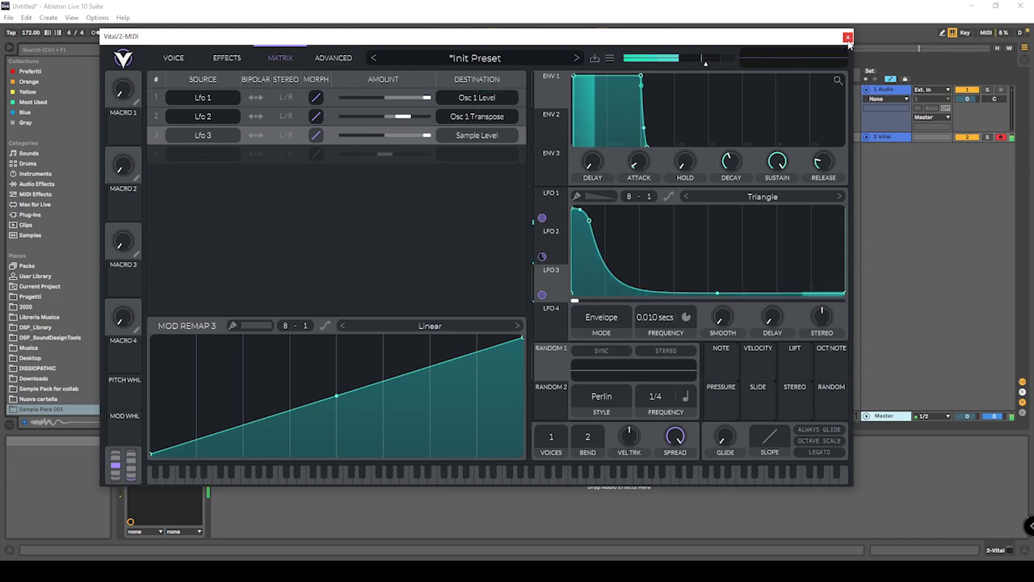
- Switch off the distortion effect and audition the kick with the voice settings displayed
{"action": "left_click", "coordinate": [231, 58]}
{"action": "left_click", "coordinate": [237, 80]}
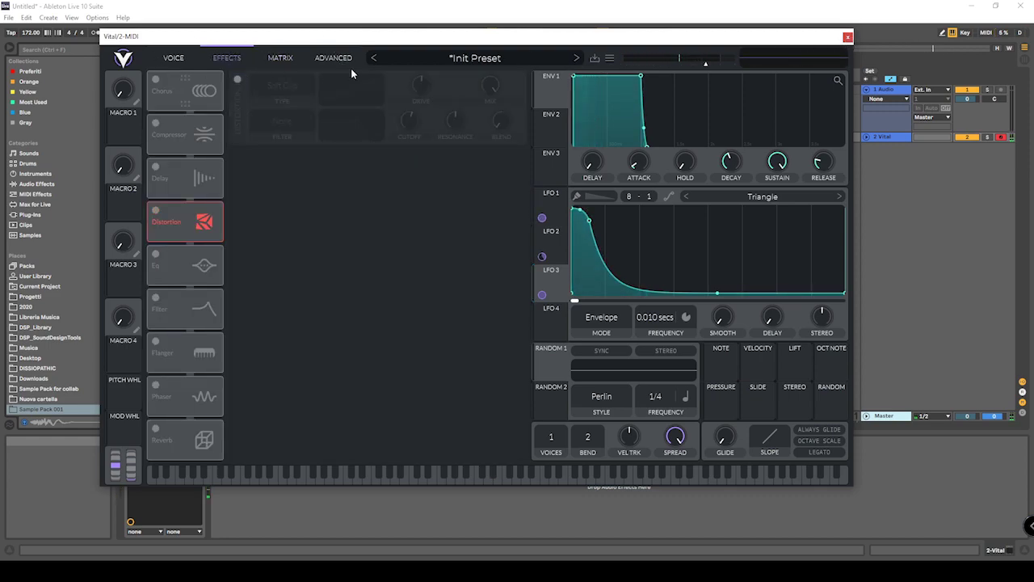
{"action": "left_click", "coordinate": [179, 57]}
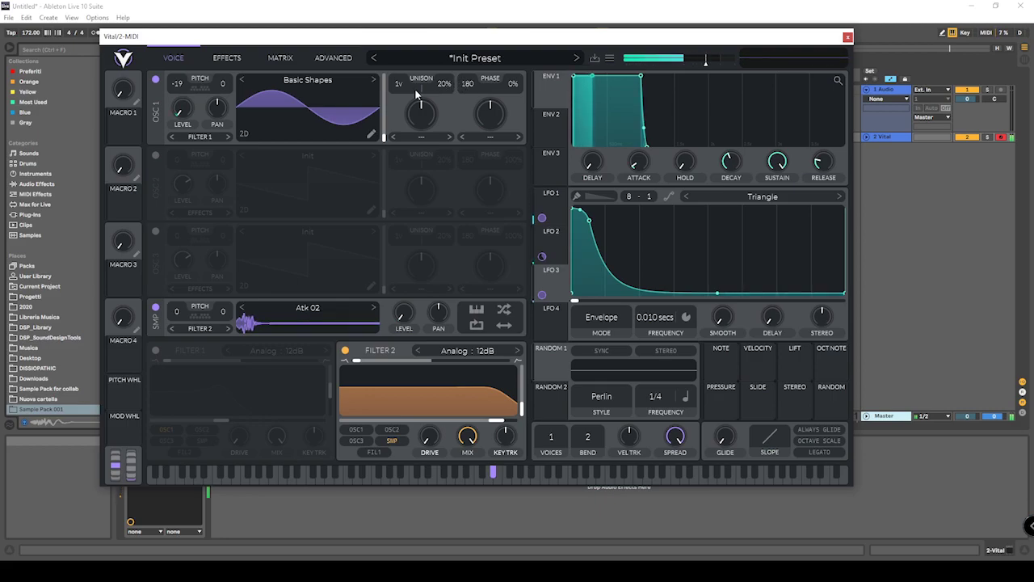
- Close the synth window and unfold the Vital track in Ableton Live's arrangement
{"action": "left_click", "coordinate": [847, 37]}
{"action": "left_click", "coordinate": [867, 138]}
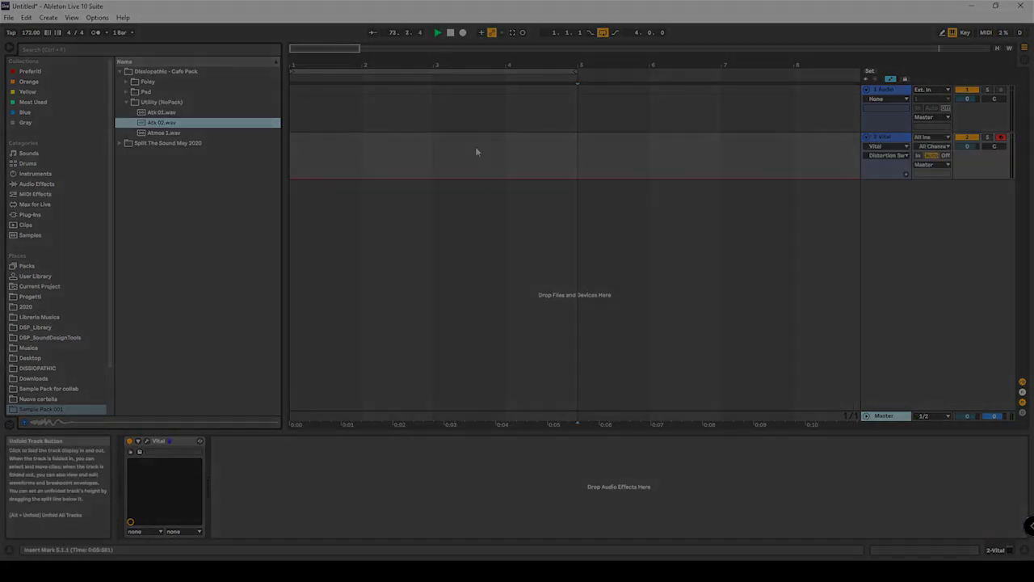